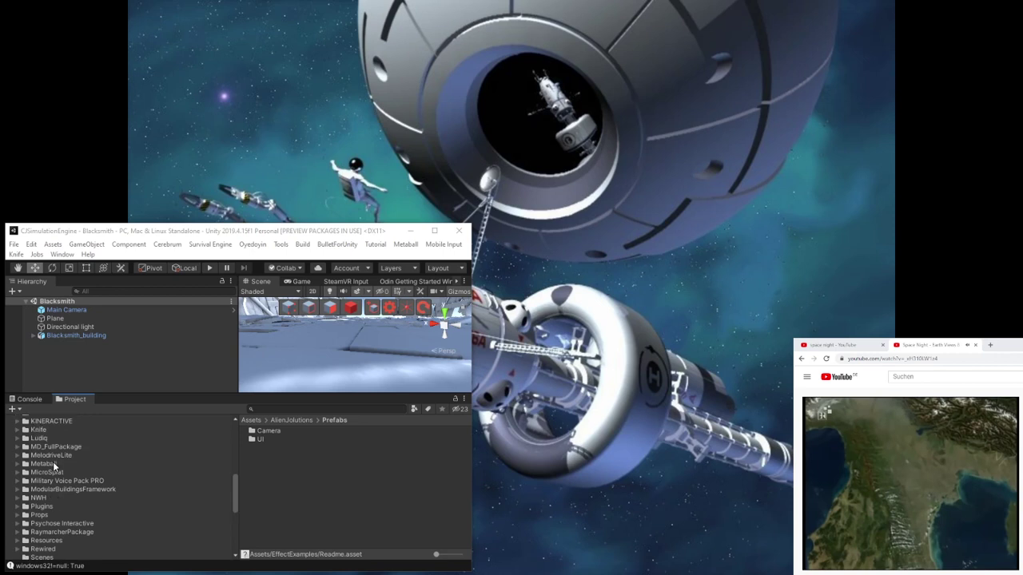
# Collapse the AlienJolutions folder in the Project folder tree
pyautogui.scroll(1, 57, 463)
pyautogui.scroll(1, 57, 464)
# Expand the Props folder to list subfolders like DeepSpace, HighCity and Dark City 2
pyautogui.scroll(1, 57, 465)
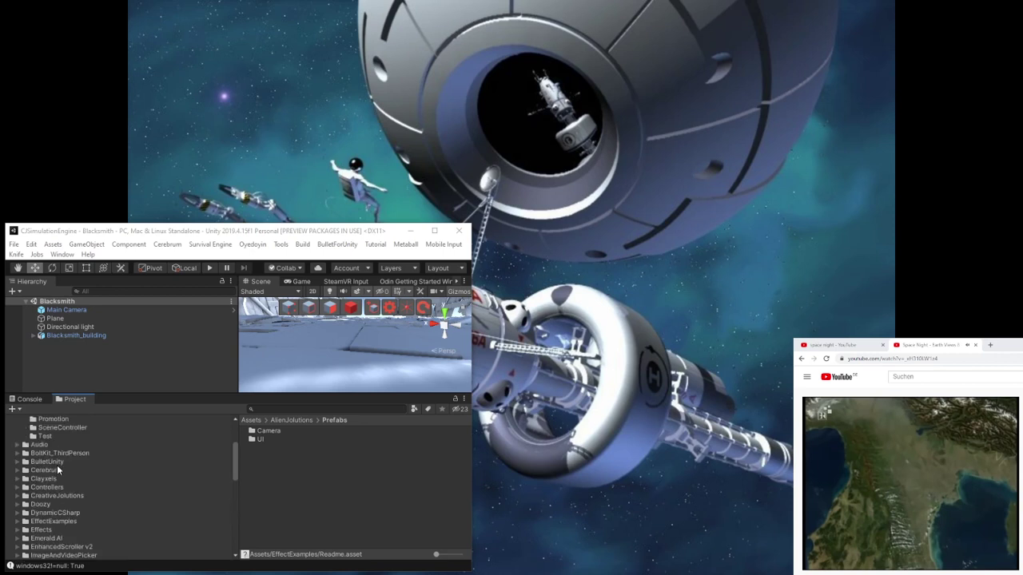
pyautogui.scroll(1, 57, 465)
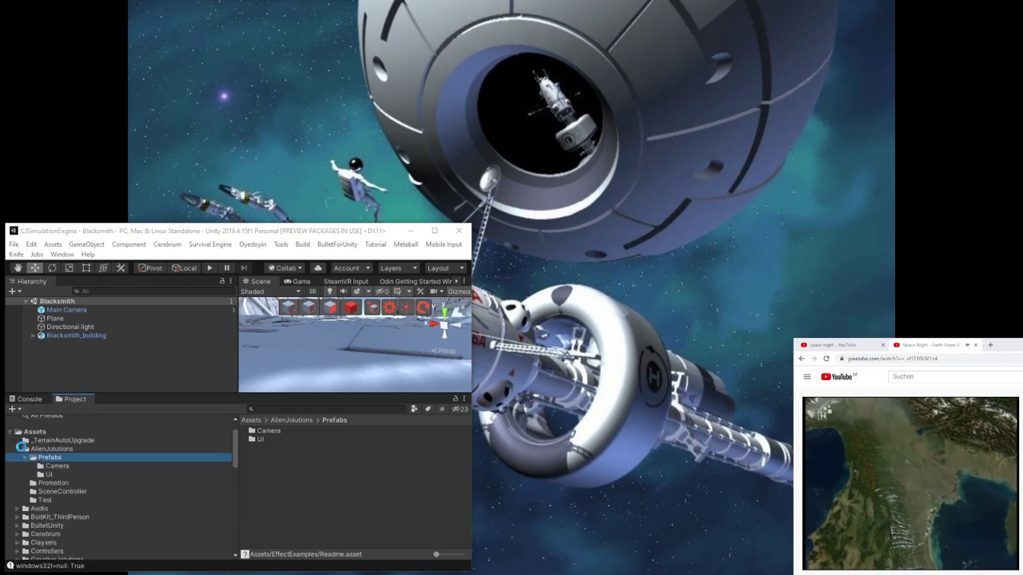
pyautogui.click(18, 449)
pyautogui.scroll(-10, 128, 496)
pyautogui.scroll(-5, 113, 482)
pyautogui.scroll(2, 113, 483)
pyautogui.scroll(2, 112, 487)
pyautogui.scroll(-4, 113, 489)
pyautogui.scroll(-3, 113, 493)
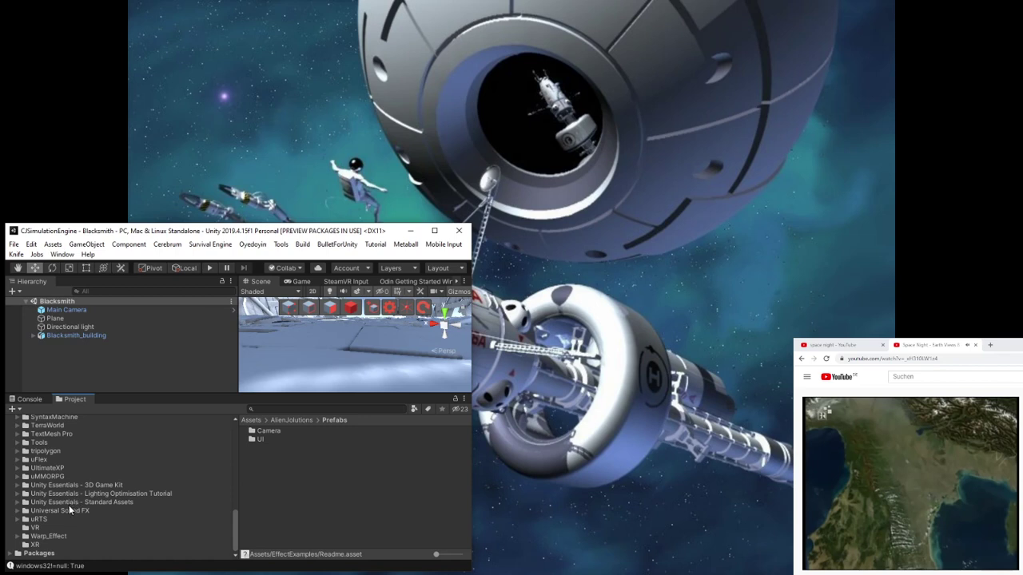
pyautogui.scroll(2, 56, 520)
pyautogui.scroll(2, 58, 517)
pyautogui.scroll(4, 58, 516)
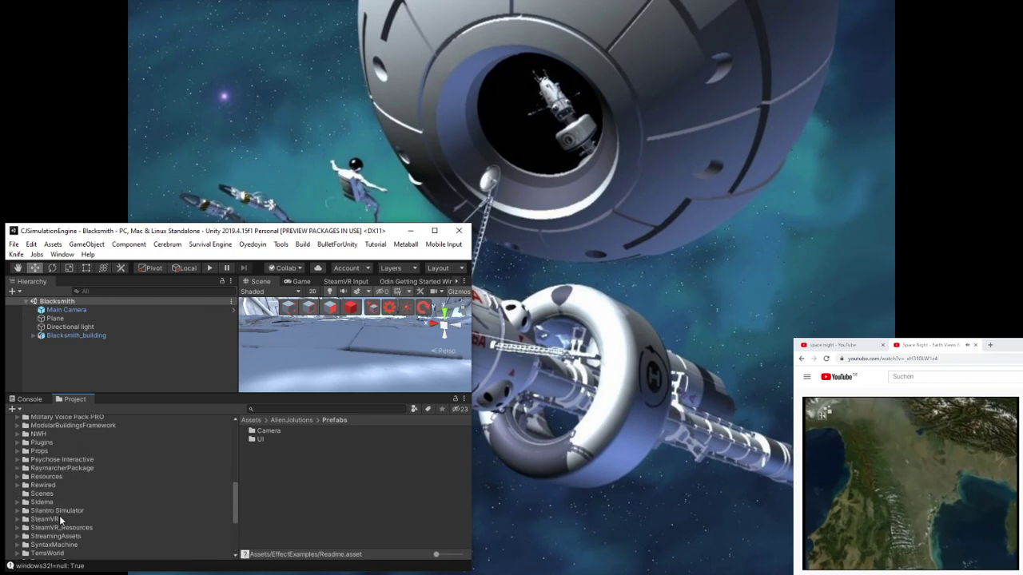
pyautogui.click(16, 453)
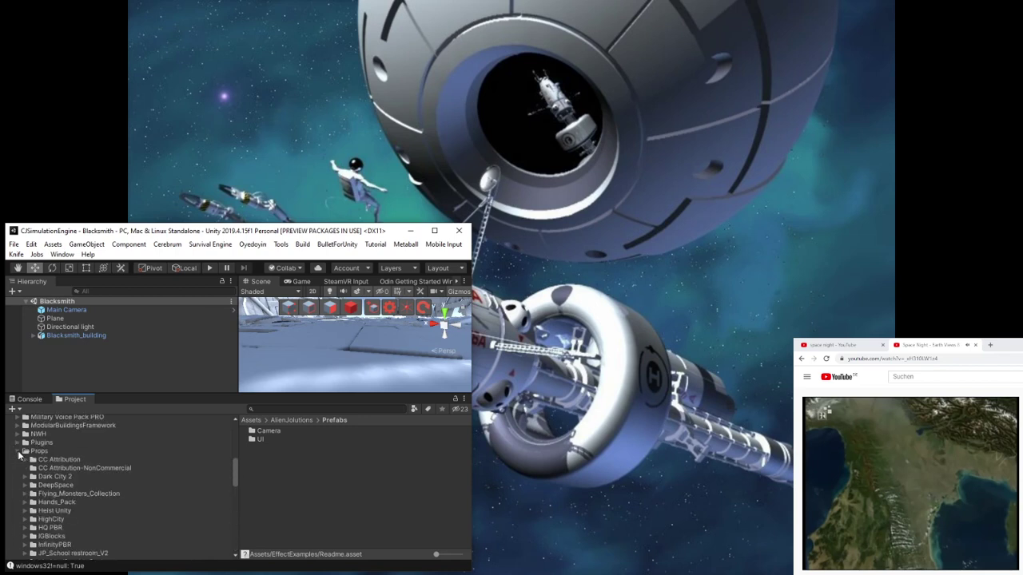
# Create a new folder named Space inside Props
pyautogui.rightClick(35, 453)
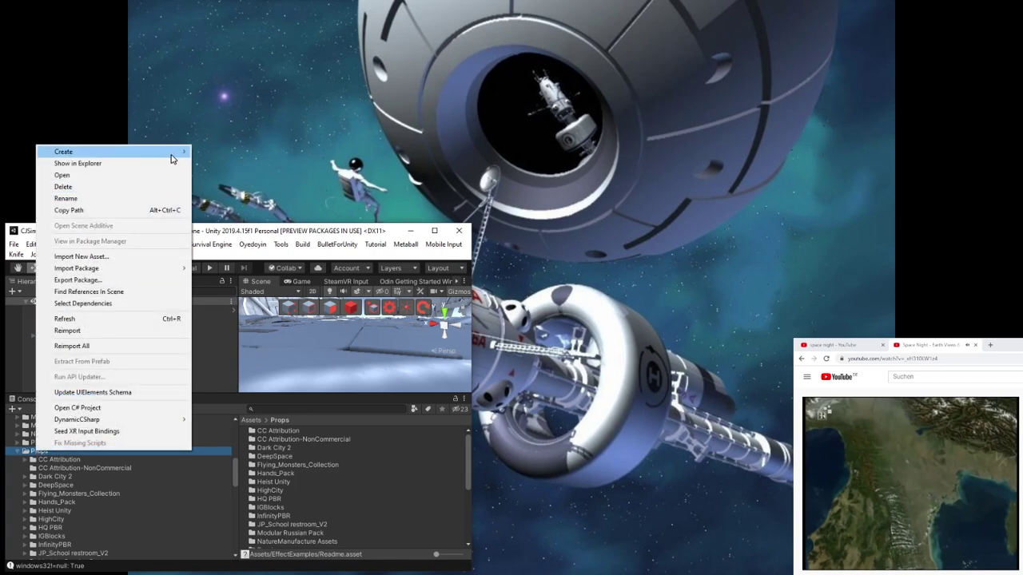
pyautogui.moveTo(175, 154)
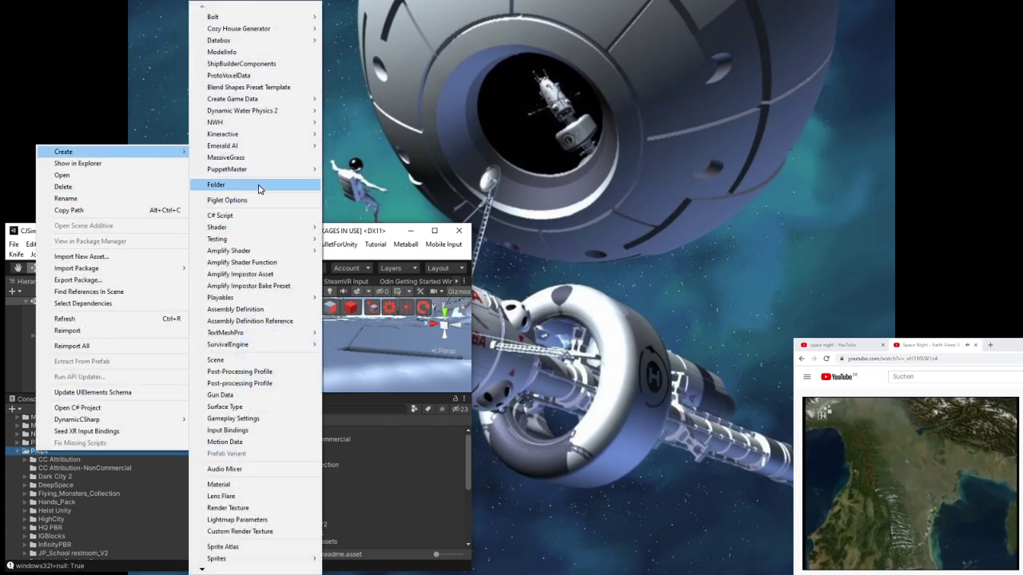
pyautogui.click(258, 184)
pyautogui.write('Space')
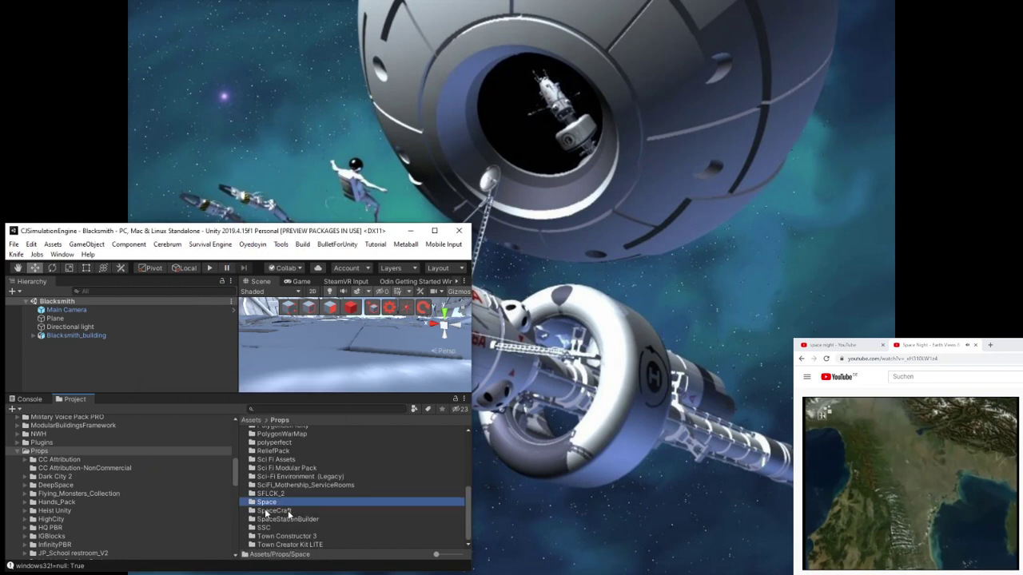
pyautogui.click(64, 486)
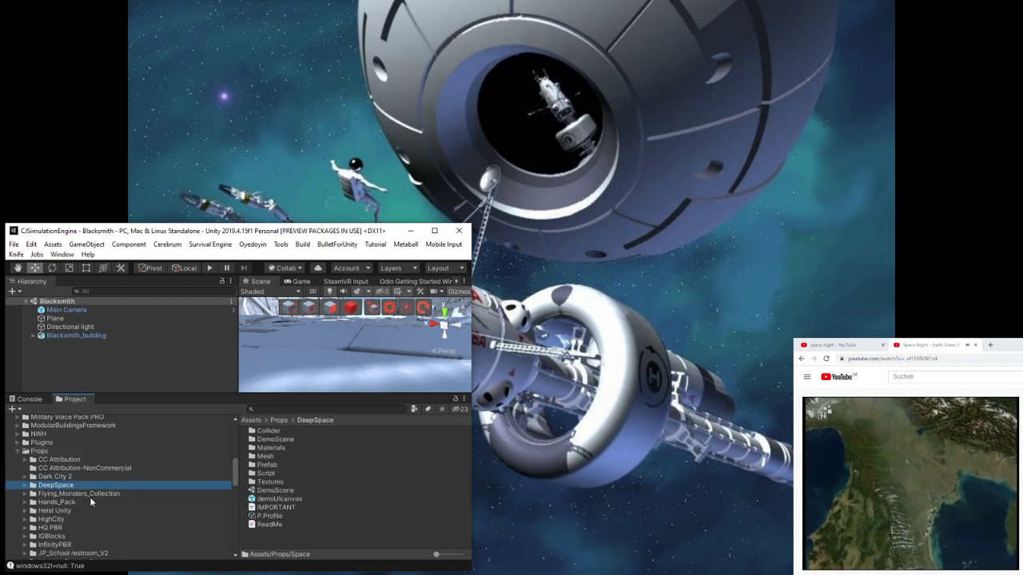
pyautogui.scroll(-2, 88, 501)
pyautogui.scroll(-3, 73, 522)
pyautogui.scroll(-3, 77, 521)
pyautogui.scroll(5, 79, 512)
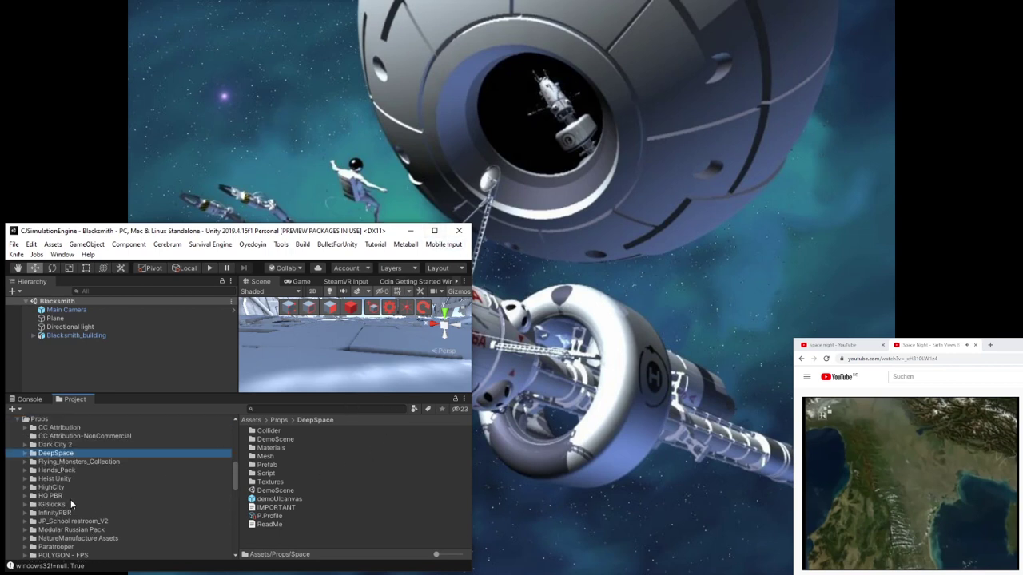
pyautogui.click(46, 420)
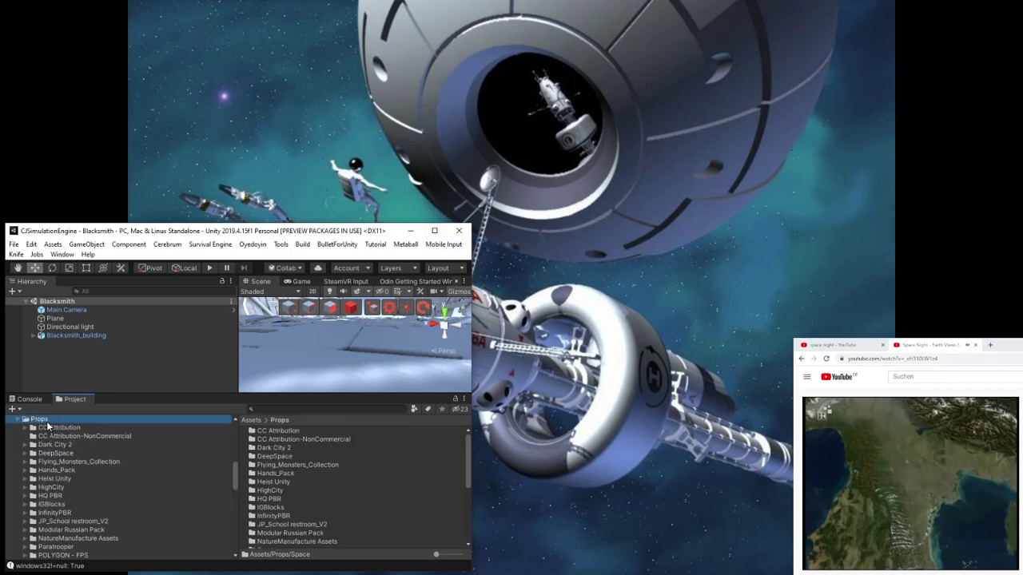
pyautogui.scroll(-5, 303, 514)
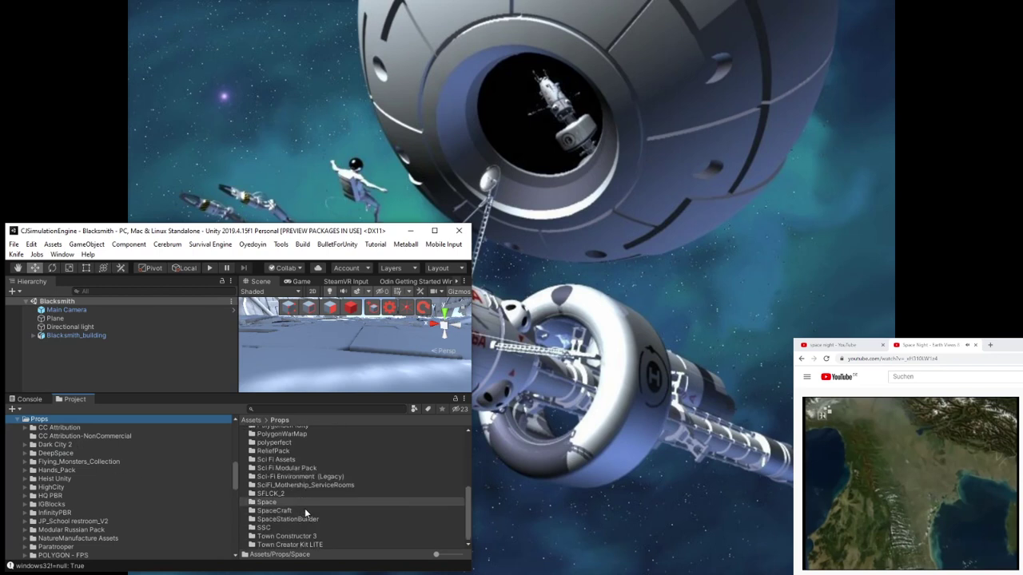
pyautogui.doubleClick(267, 529)
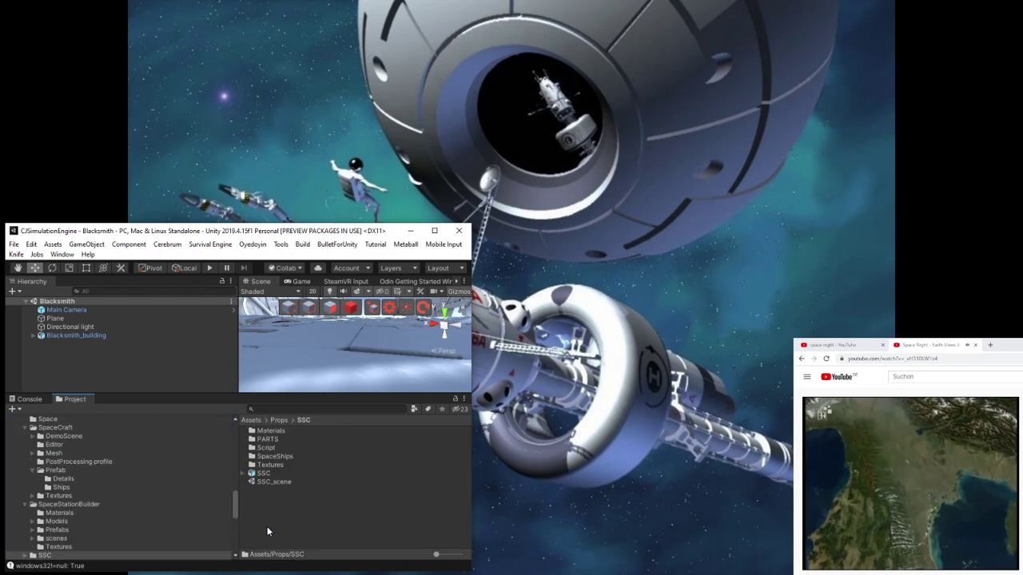
pyautogui.click(279, 420)
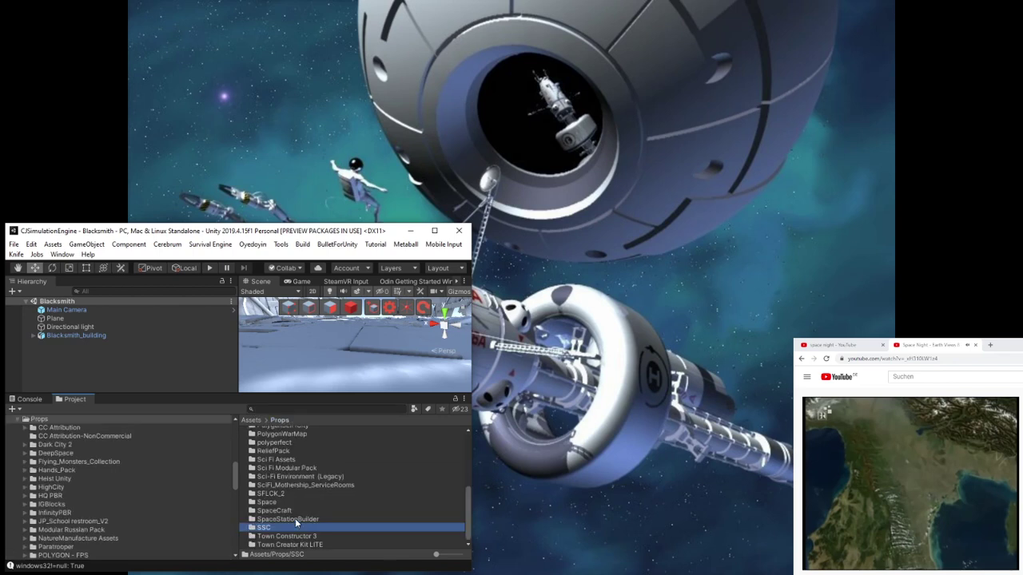
pyautogui.keyDown('shift'); pyautogui.click(297, 520); pyautogui.keyUp('shift')
pyautogui.keyDown('shift'); pyautogui.click(276, 512); pyautogui.keyUp('shift')
pyautogui.keyDown('shift'); pyautogui.click(269, 503); pyautogui.keyUp('shift')
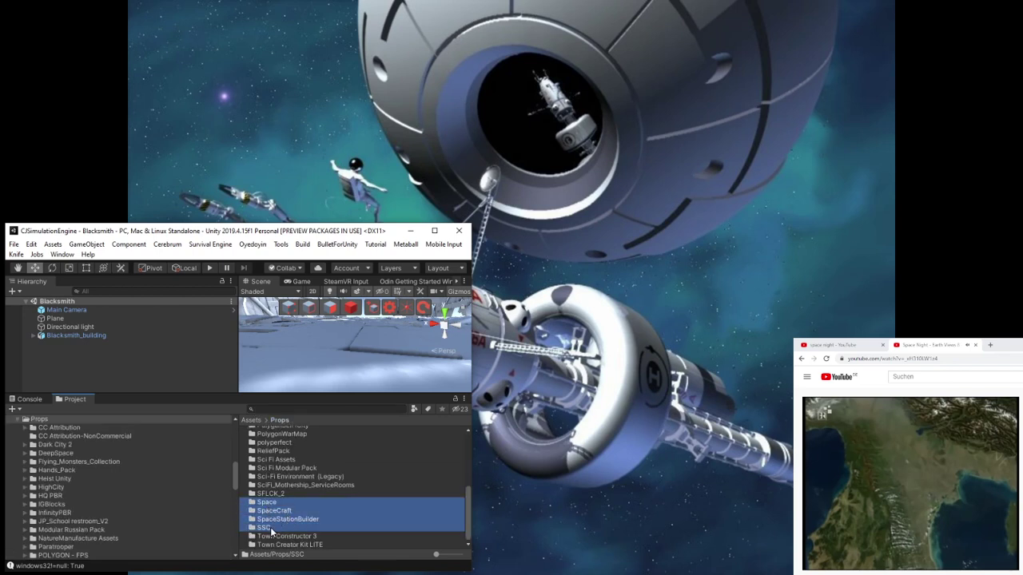
pyautogui.keyDown('ctrl'); pyautogui.click(301, 485); pyautogui.keyUp('ctrl')
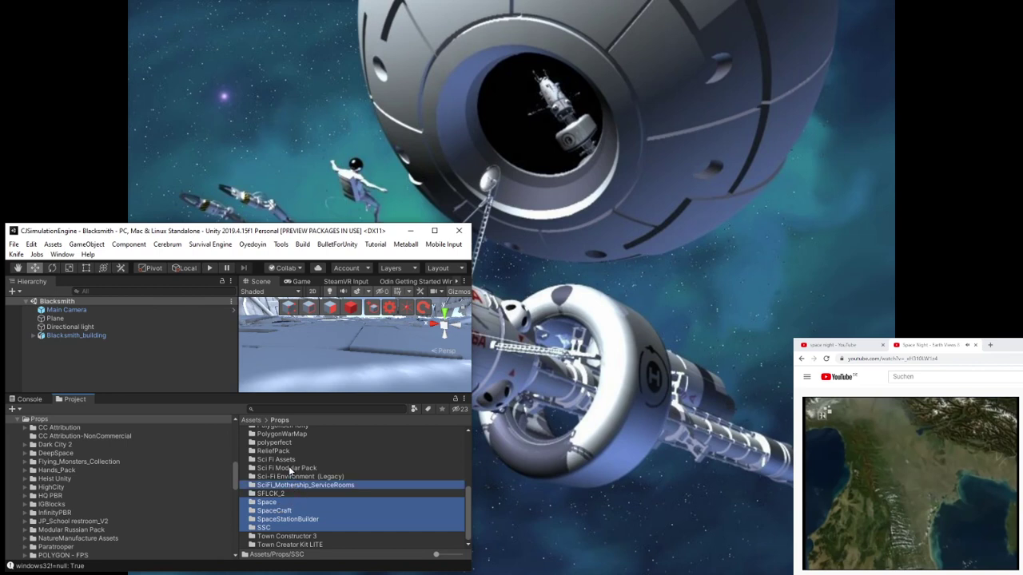
pyautogui.keyDown('ctrl'); pyautogui.click(289, 470); pyautogui.keyUp('ctrl')
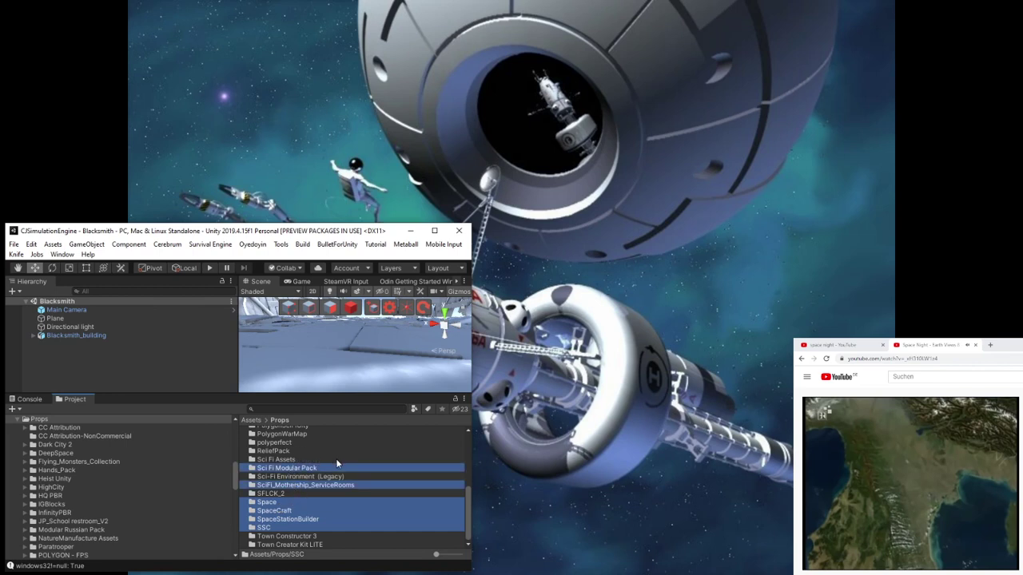
pyautogui.scroll(2, 336, 459)
pyautogui.scroll(6, 331, 455)
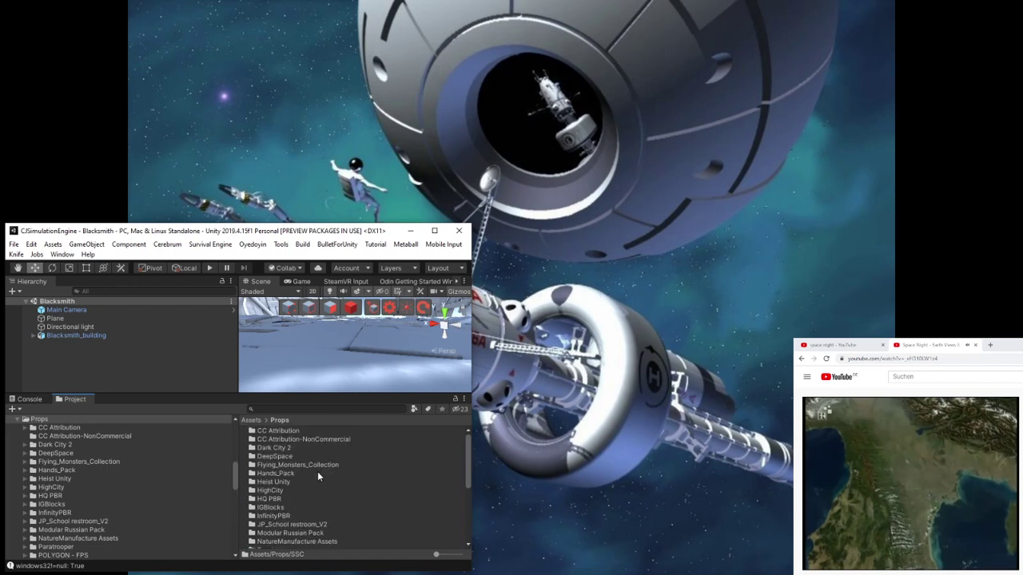
pyautogui.click(282, 456)
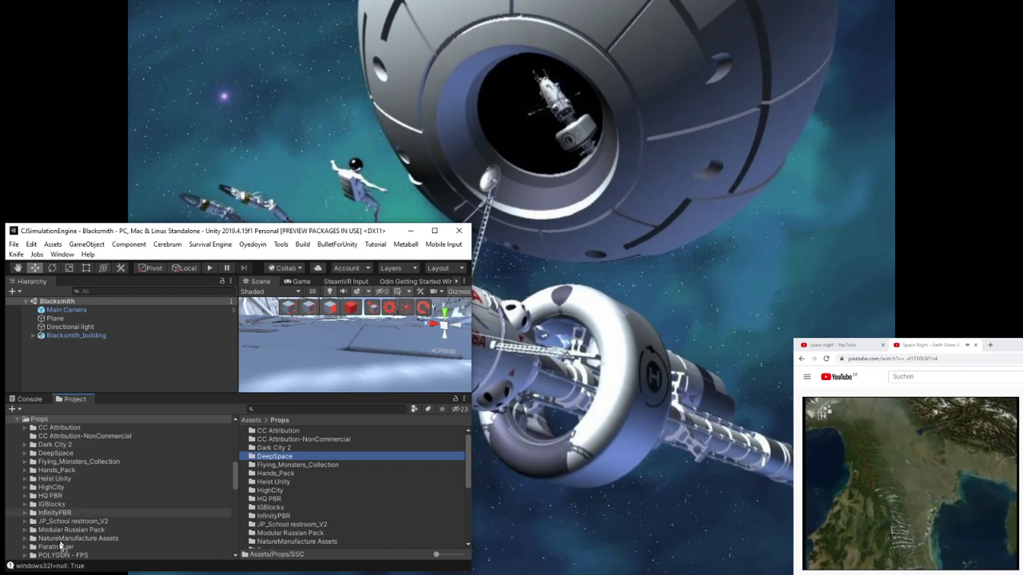
pyautogui.scroll(-1, 60, 555)
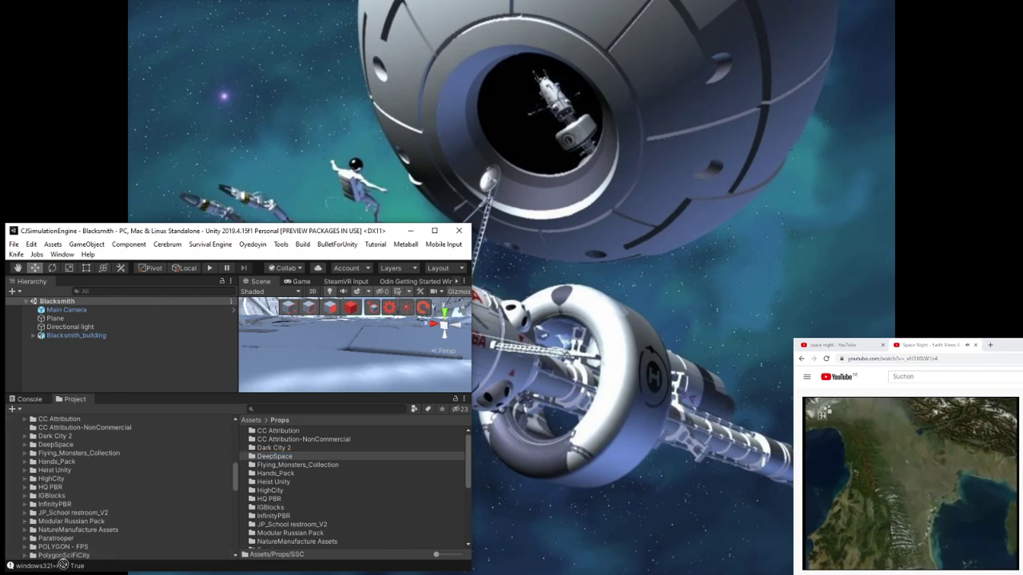
pyautogui.scroll(-4, 60, 559)
pyautogui.scroll(-4, 60, 559)
pyautogui.scroll(-3, 60, 558)
pyautogui.scroll(-1, 57, 551)
# Select the Sci-Fi and SpaceCraft folders in Props together for moving
pyautogui.moveTo(34, 530); pyautogui.dragTo(271, 547)
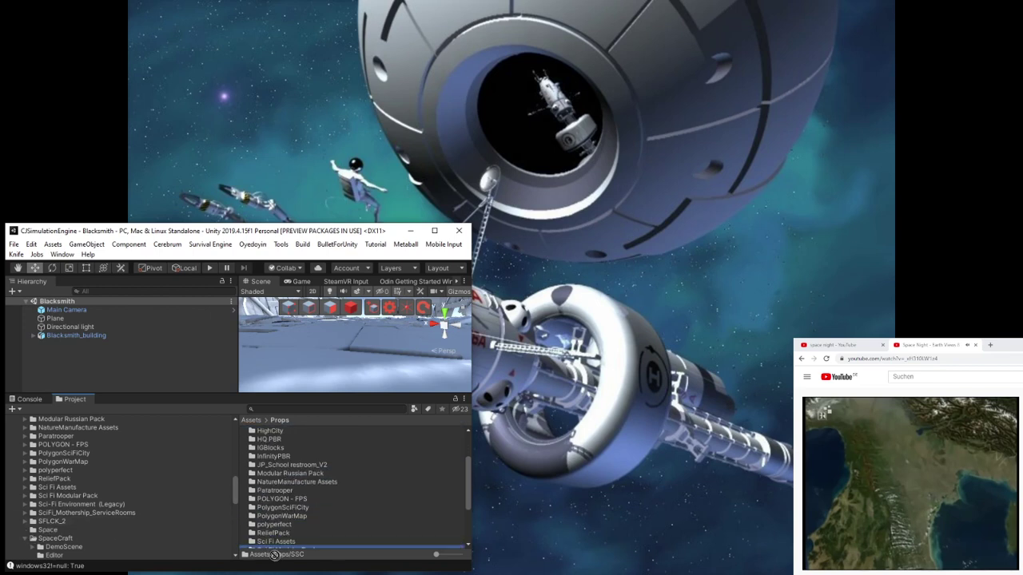
pyautogui.moveTo(271, 547); pyautogui.dragTo(286, 541)
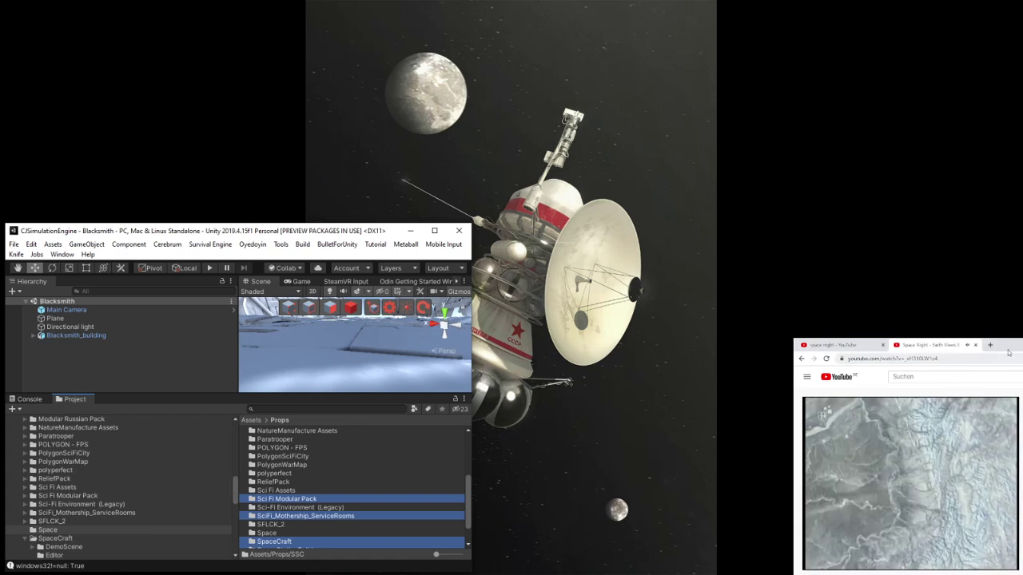
# Open the Unity Asset Store website in a new browser tab
pyautogui.click(991, 345)
pyautogui.click(900, 556)
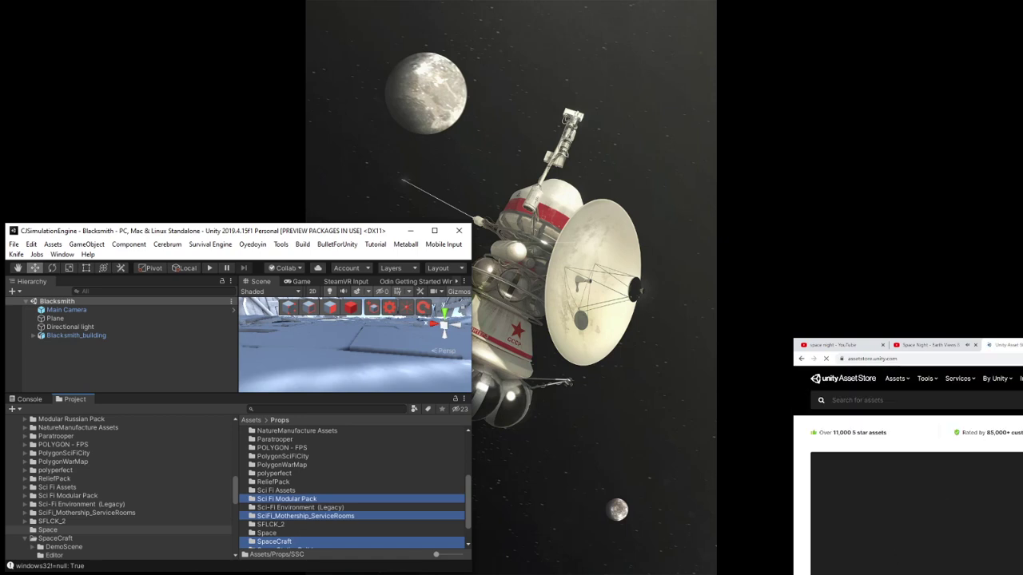
pyautogui.hotkey('ctrl', 'w')
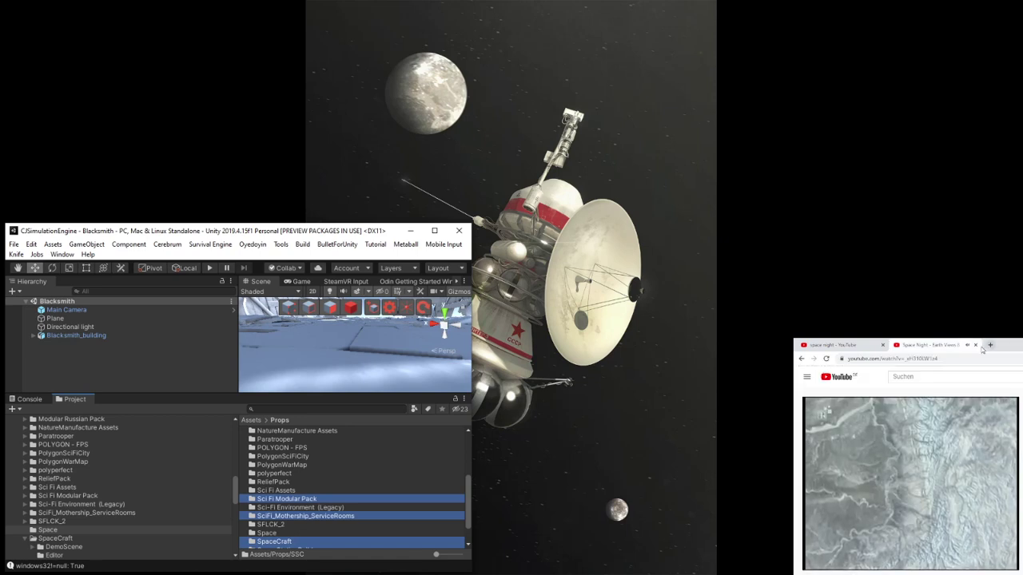
pyautogui.click(994, 349)
pyautogui.click(913, 547)
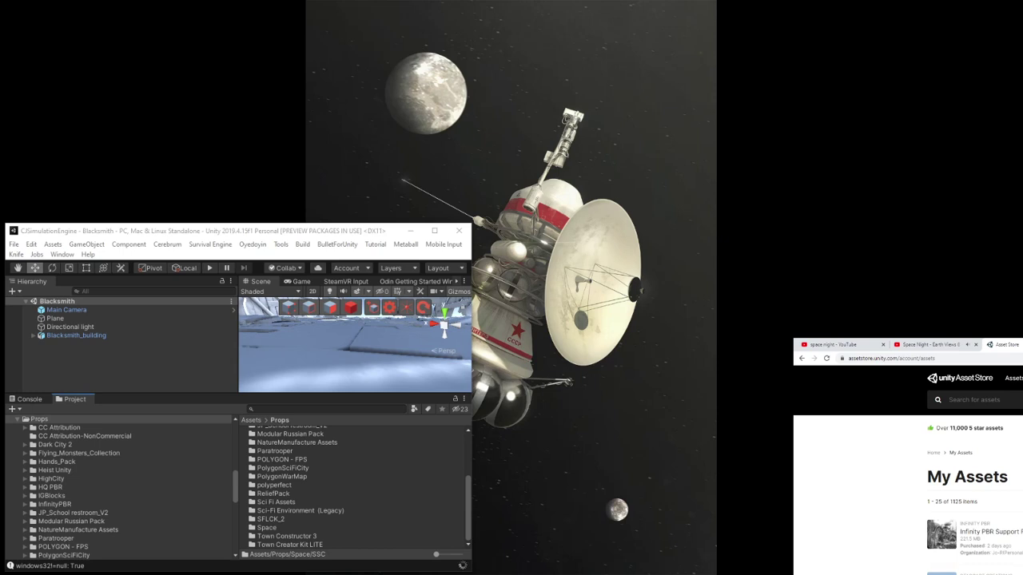
# Browse the My Assets list, return to its top, and maximize the Unity Editor window
pyautogui.scroll(-5, 908, 464)
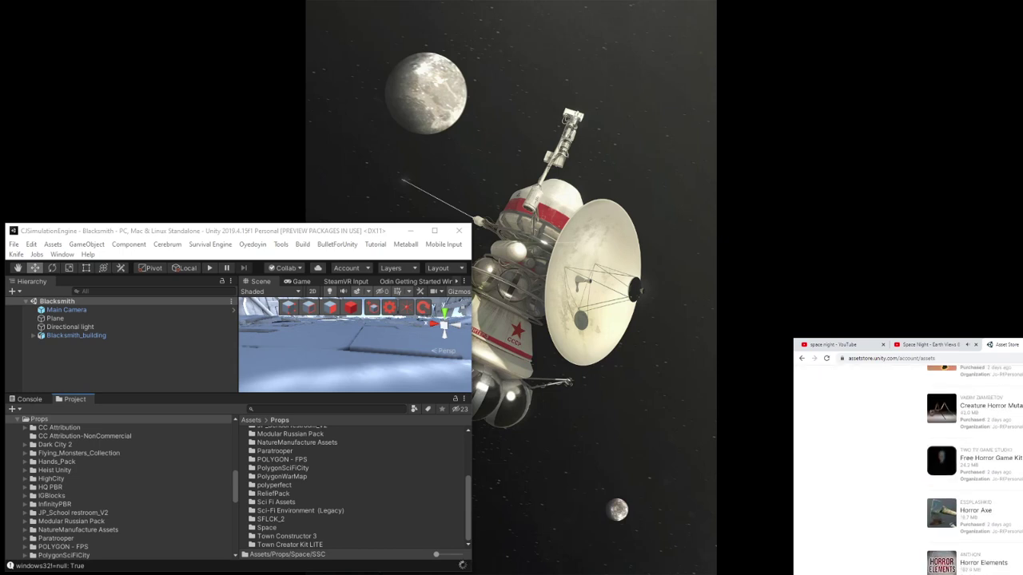
pyautogui.scroll(-5, 908, 463)
pyautogui.scroll(5, 907, 463)
pyautogui.scroll(5, 908, 464)
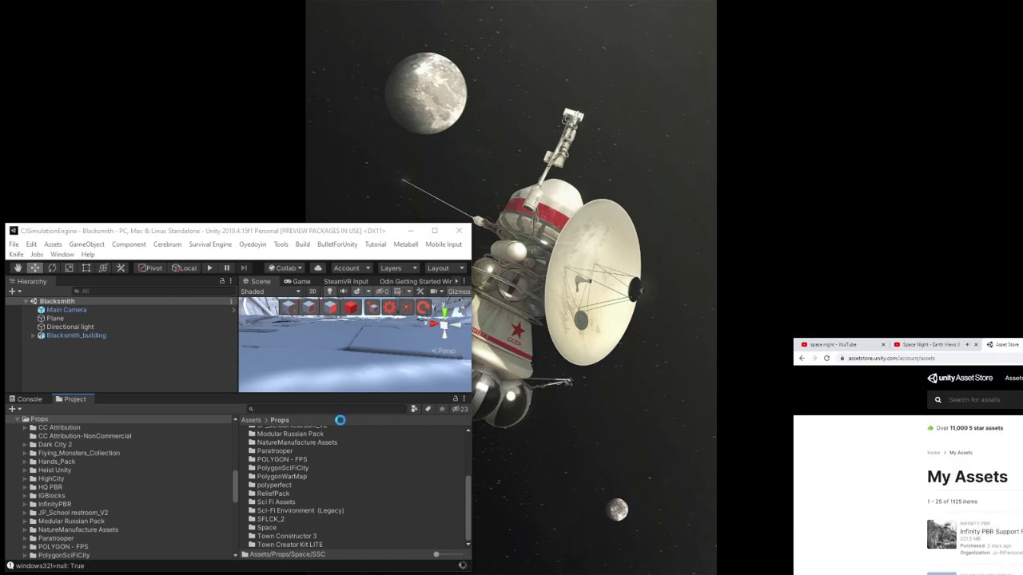
pyautogui.scroll(-5, 907, 464)
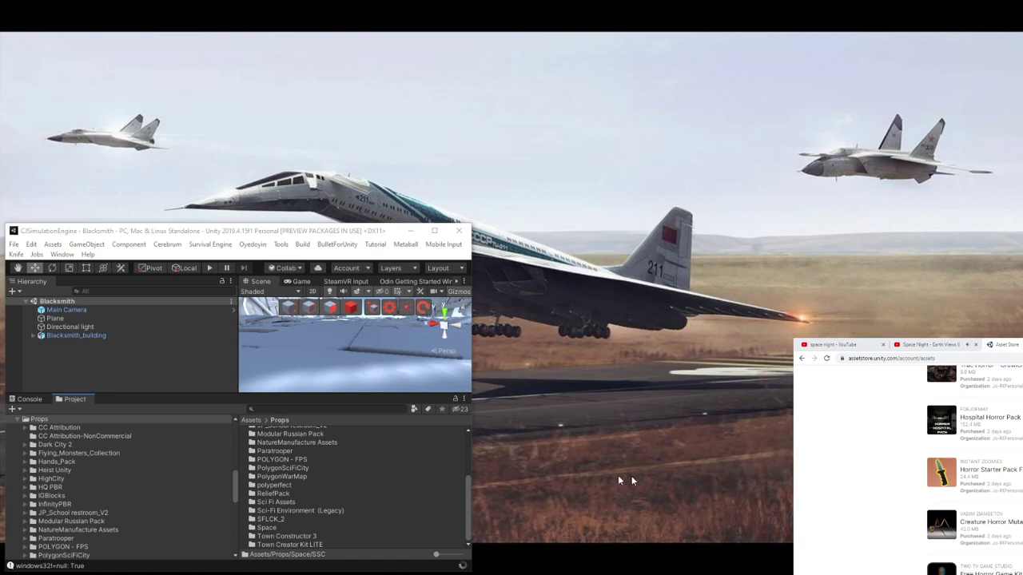
pyautogui.scroll(-5, 908, 464)
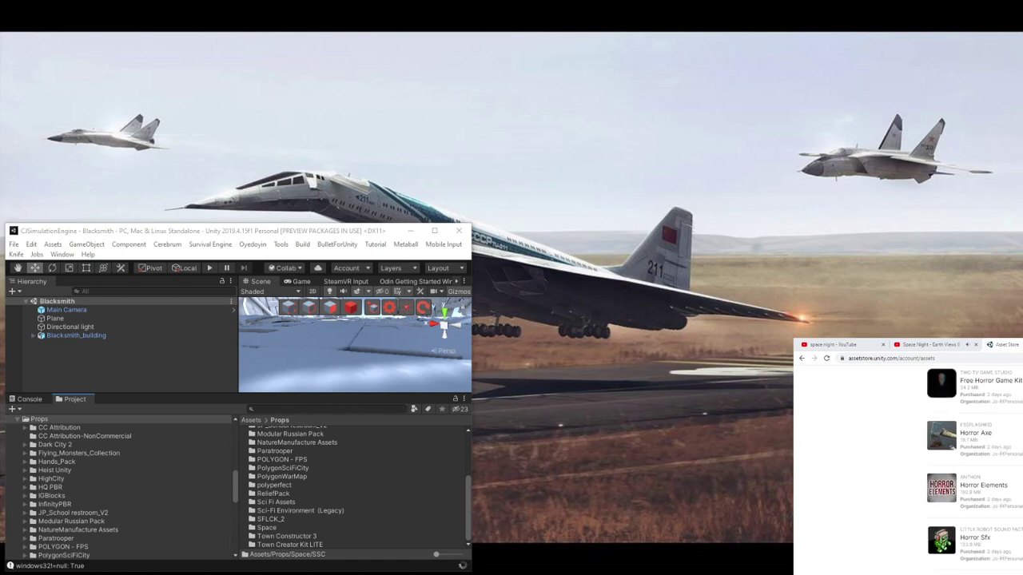
pyautogui.scroll(-5, 908, 464)
pyautogui.scroll(-5, 908, 463)
pyautogui.scroll(-5, 908, 464)
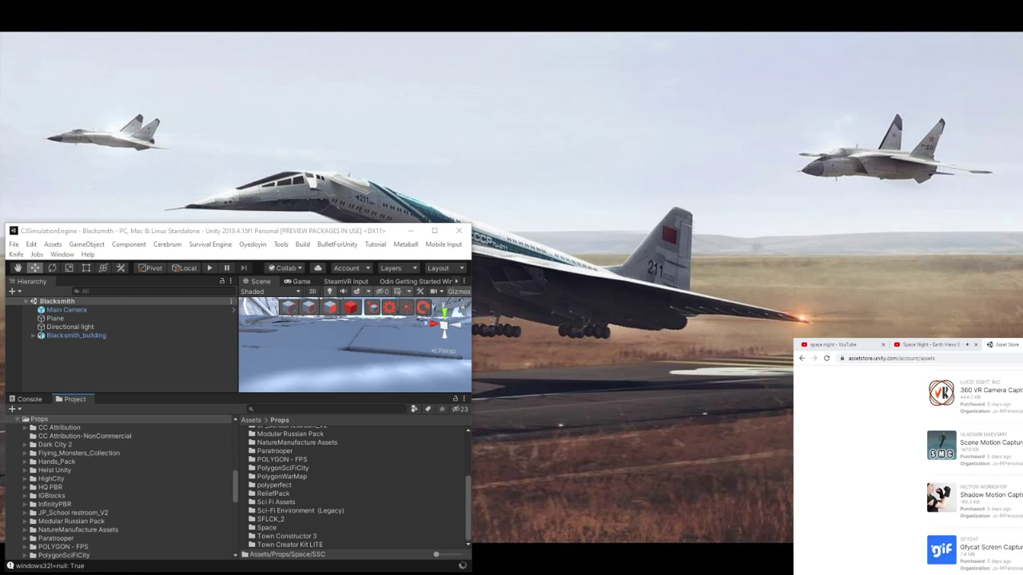
pyautogui.scroll(3, 908, 464)
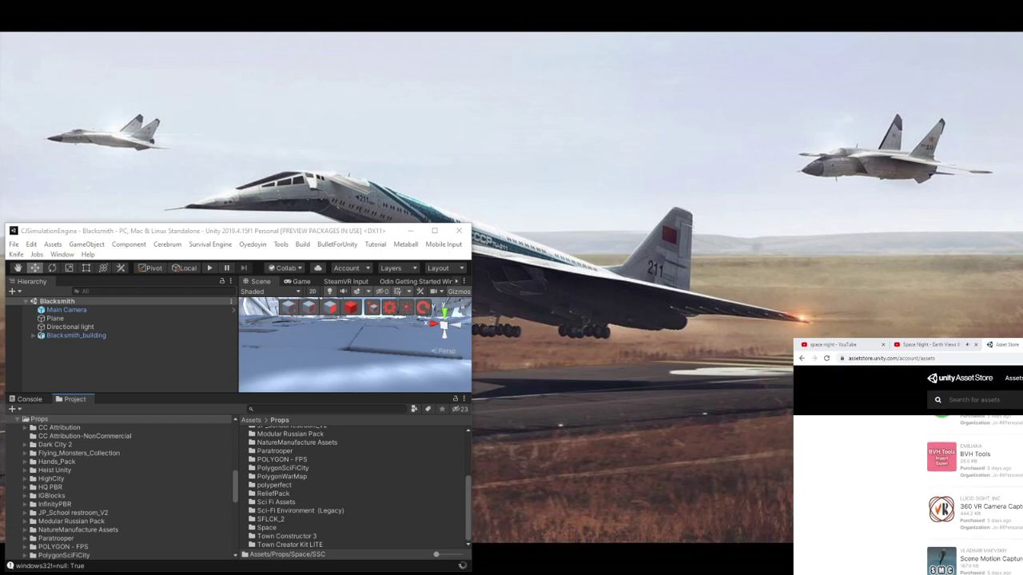
pyautogui.scroll(5, 907, 480)
pyautogui.scroll(5, 908, 480)
pyautogui.scroll(5, 908, 480)
pyautogui.scroll(3, 908, 480)
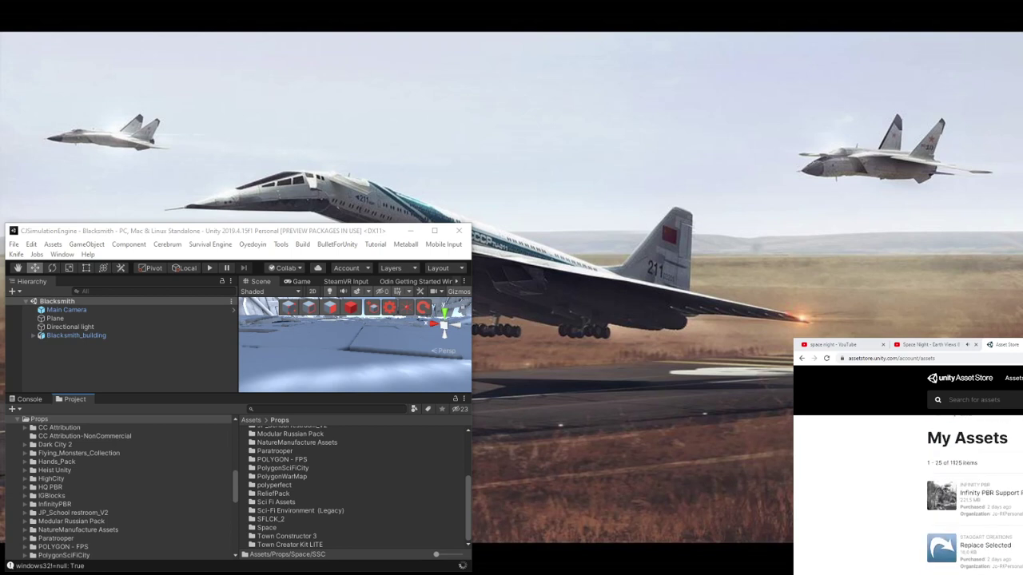
pyautogui.scroll(1, 908, 479)
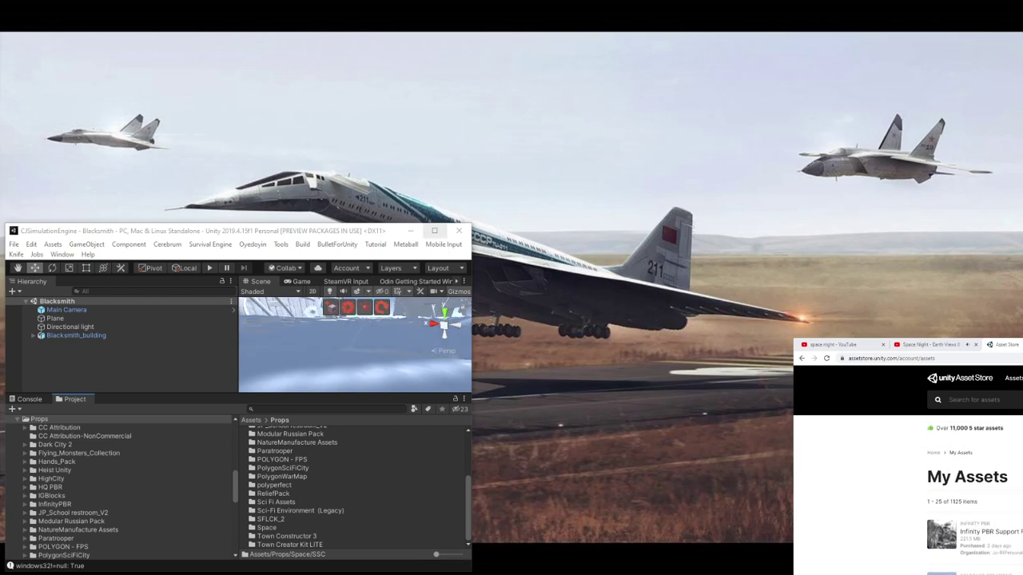
pyautogui.press('super+Up')
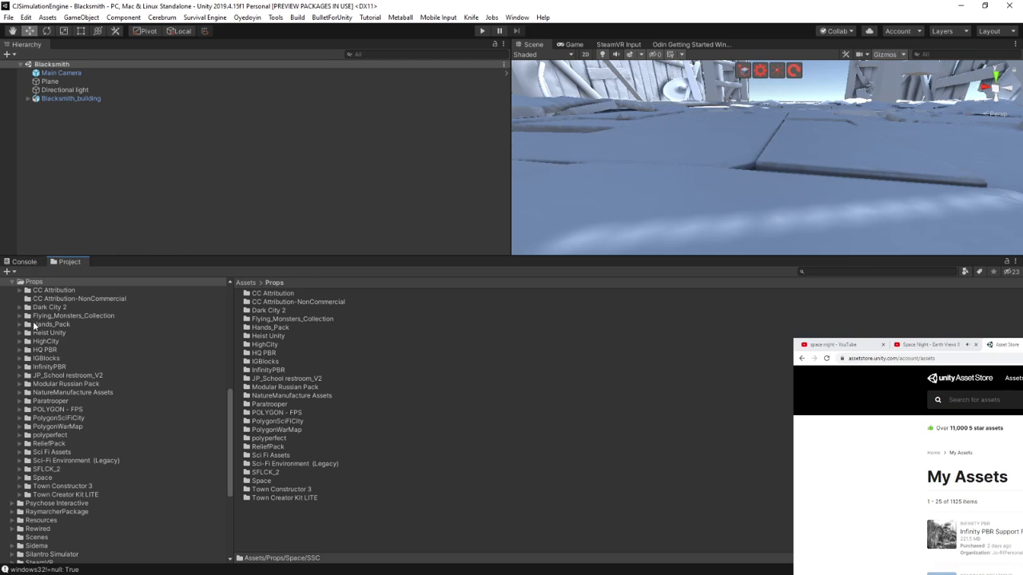
# Search project assets for Grav and filter the Asset Store's My Assets by 'grav'
pyautogui.scroll(5, 33, 325)
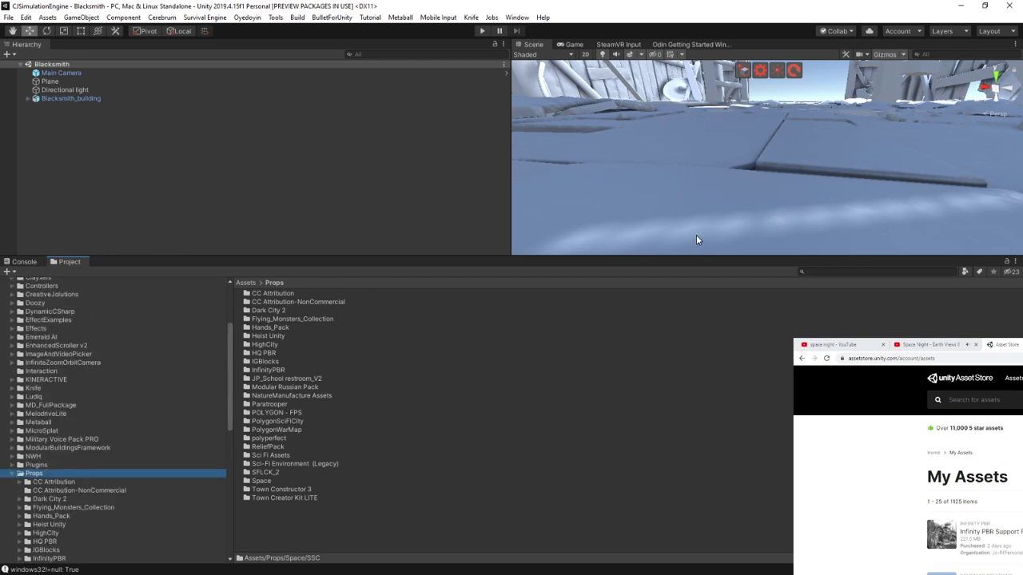
pyautogui.click(823, 271)
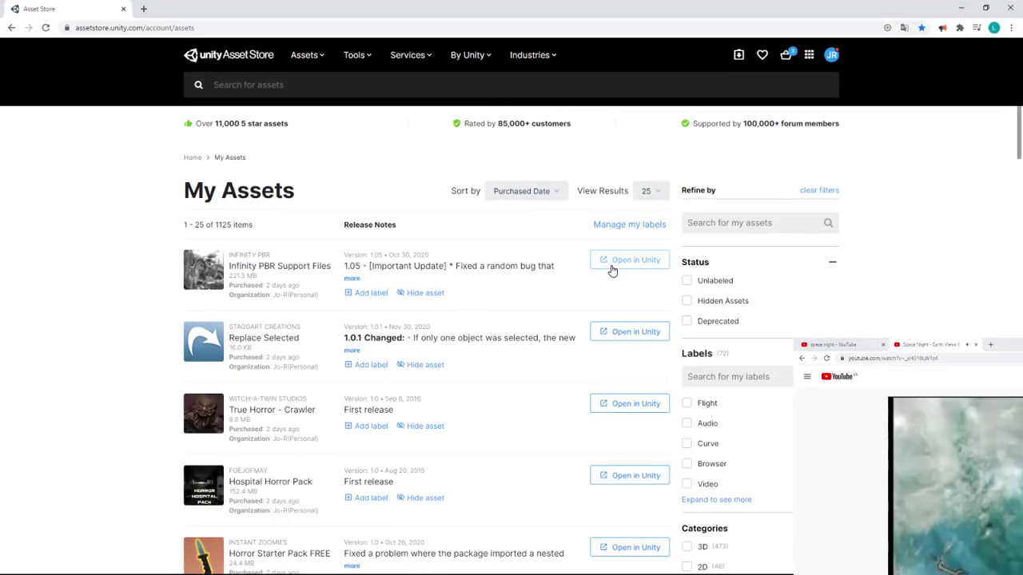
pyautogui.click(714, 224)
pyautogui.write('grav')
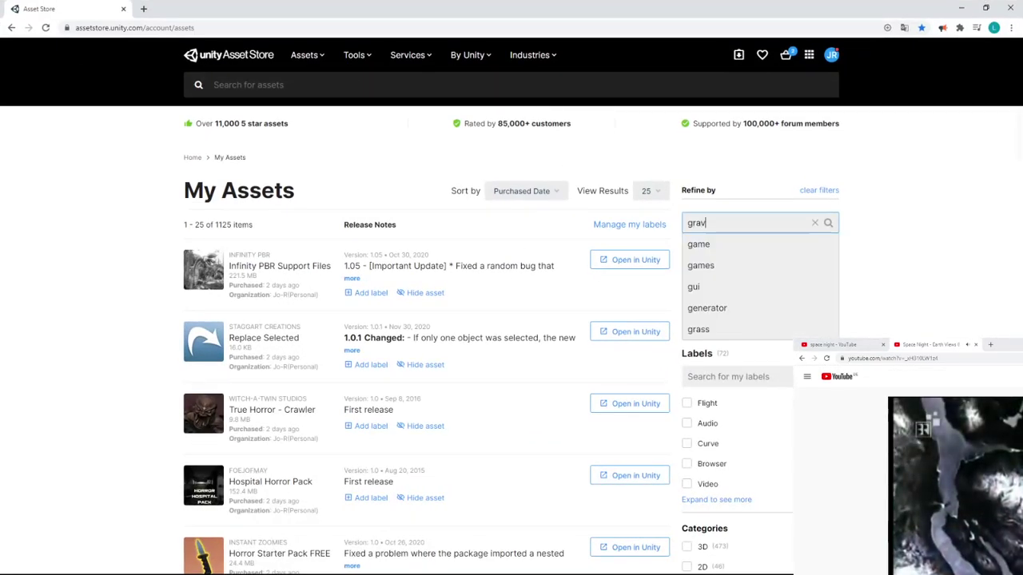
# Close the space night YouTube tab and clear 'grav' from the My Assets filter
pyautogui.hotkey('alt', 'Tab')
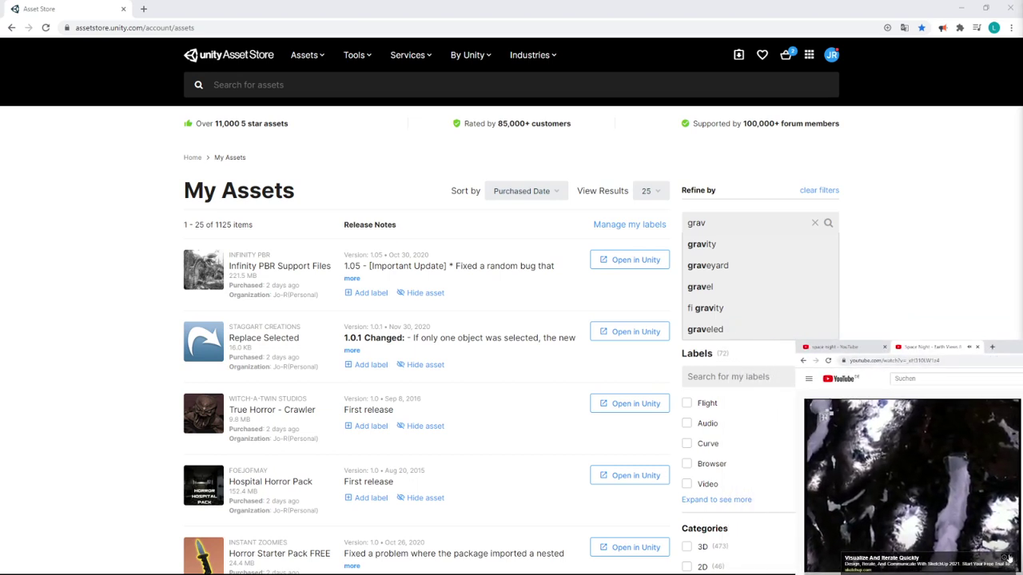
pyautogui.click(885, 348)
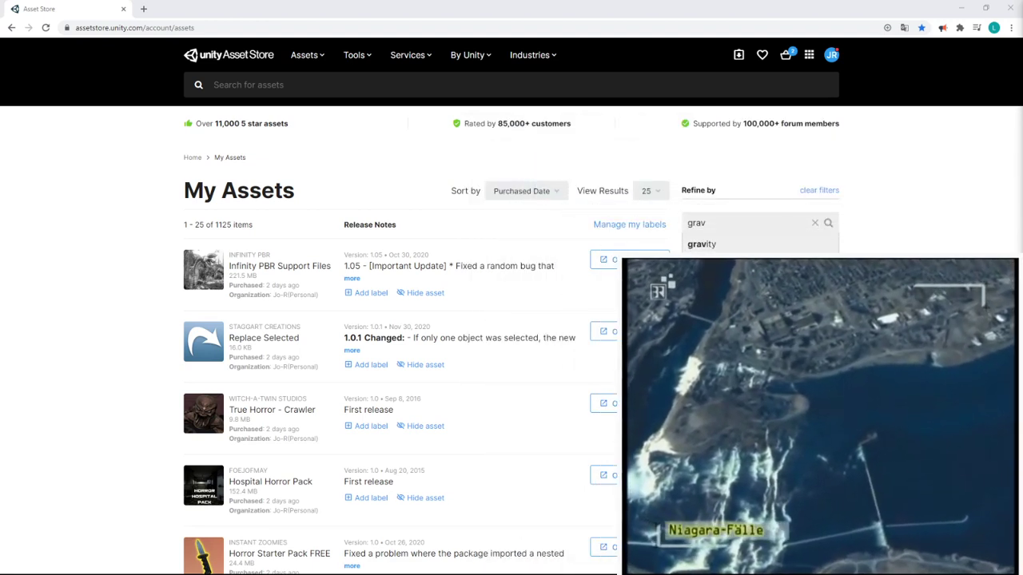
pyautogui.click(814, 223)
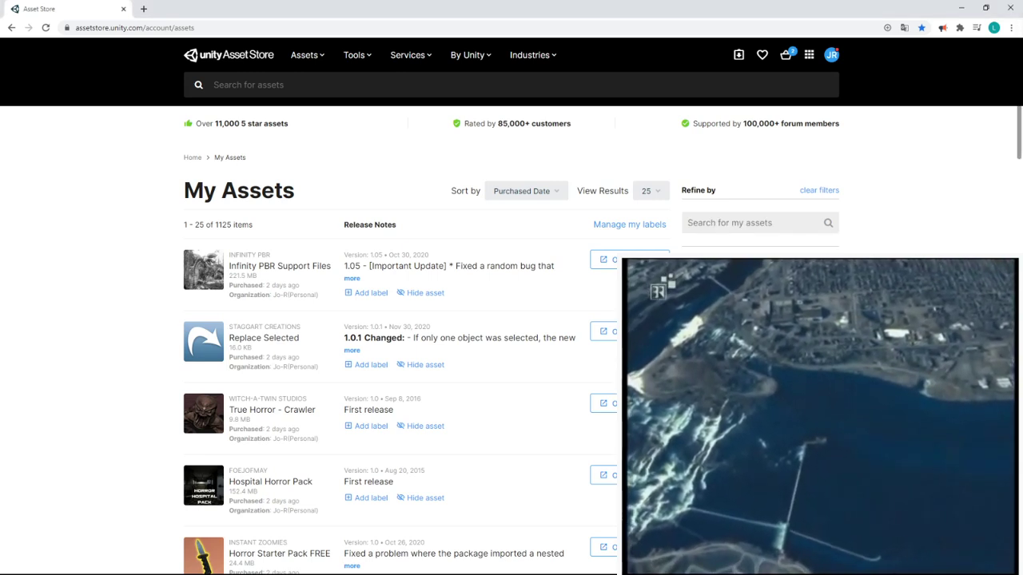
# Filter My Assets by 'space' and open the Curved Space Shader details
pyautogui.click(716, 223)
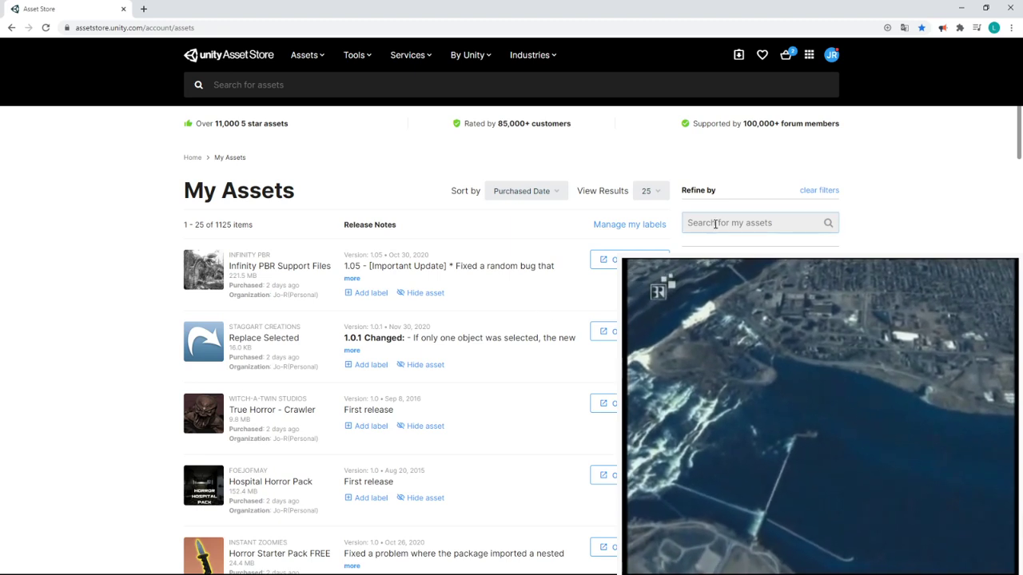
pyautogui.write('space')
pyautogui.press('Return')
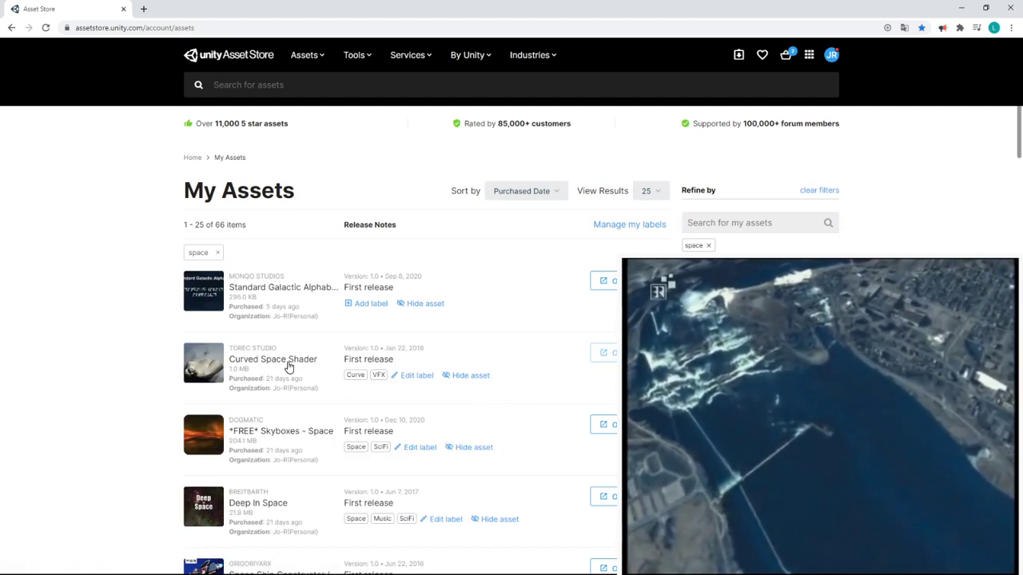
pyautogui.click(286, 361)
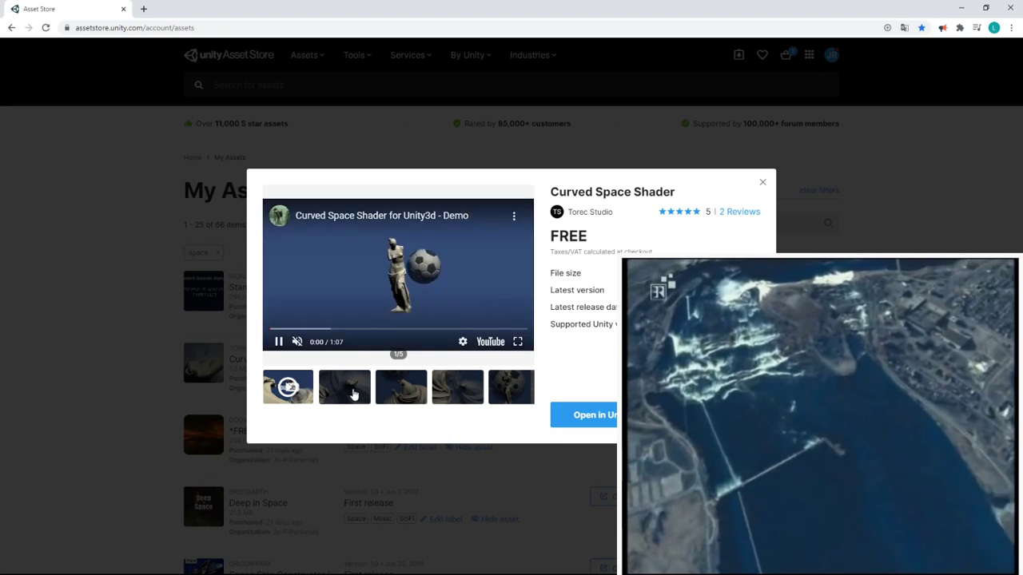
# Browse the Curved Space Shader screenshots, then play its demo video full screen
pyautogui.click(354, 391)
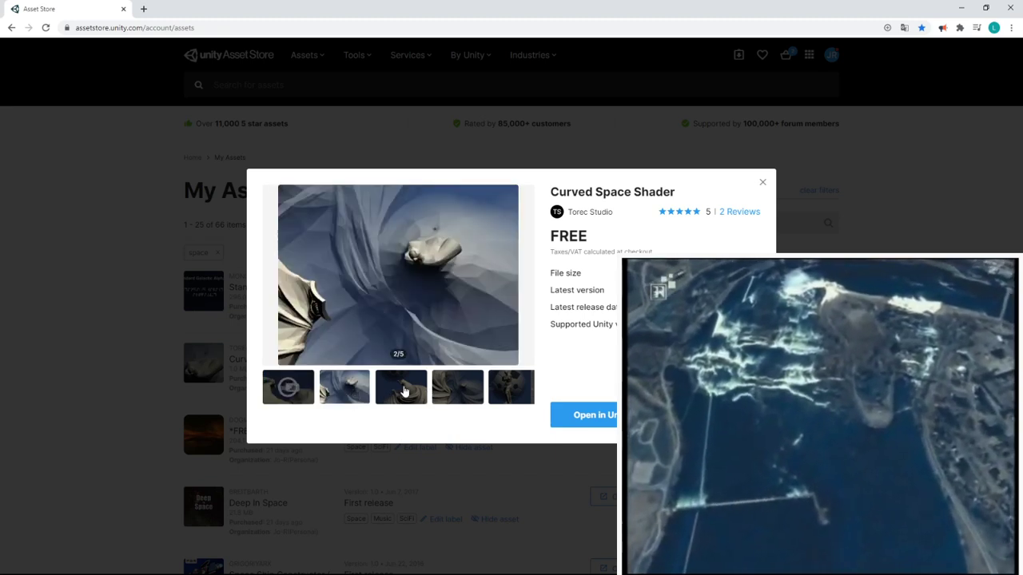
pyautogui.click(405, 392)
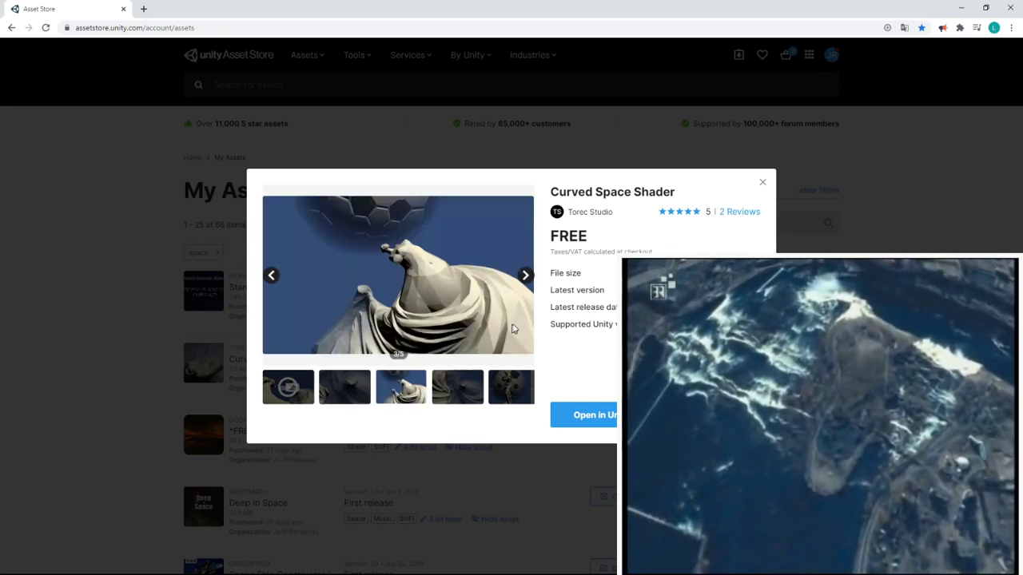
pyautogui.click(477, 391)
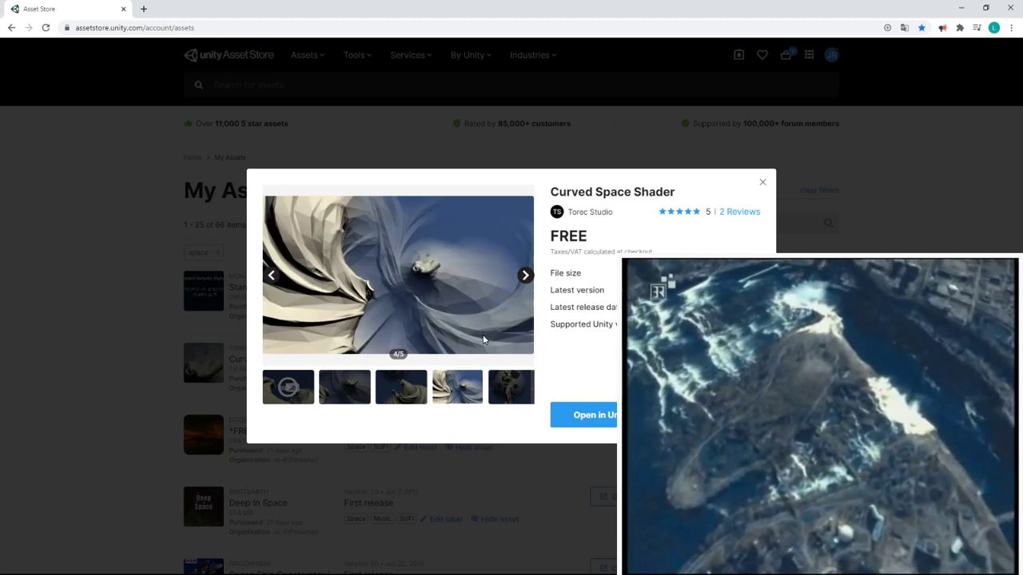
pyautogui.click(352, 391)
pyautogui.click(287, 388)
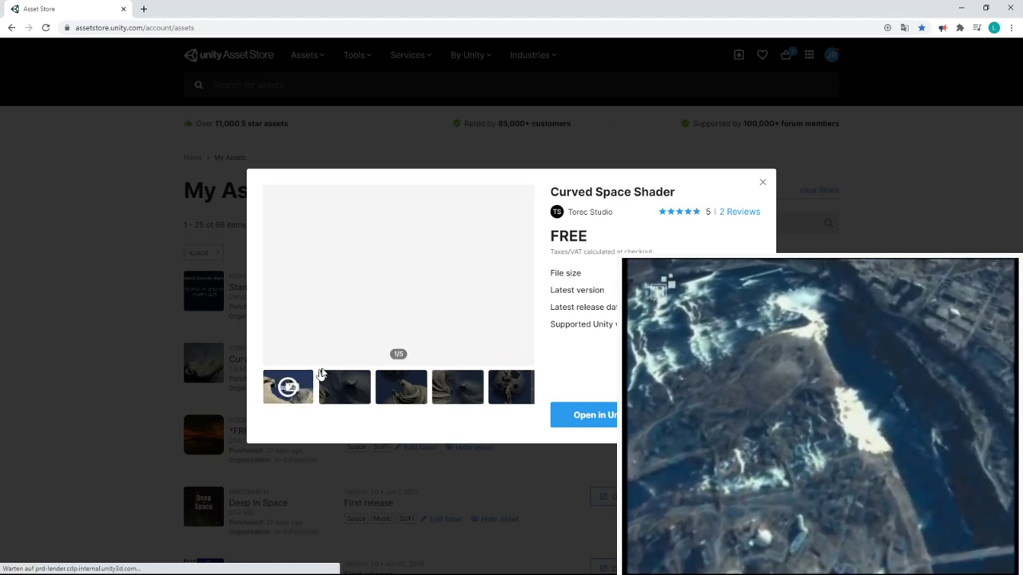
pyautogui.click(518, 342)
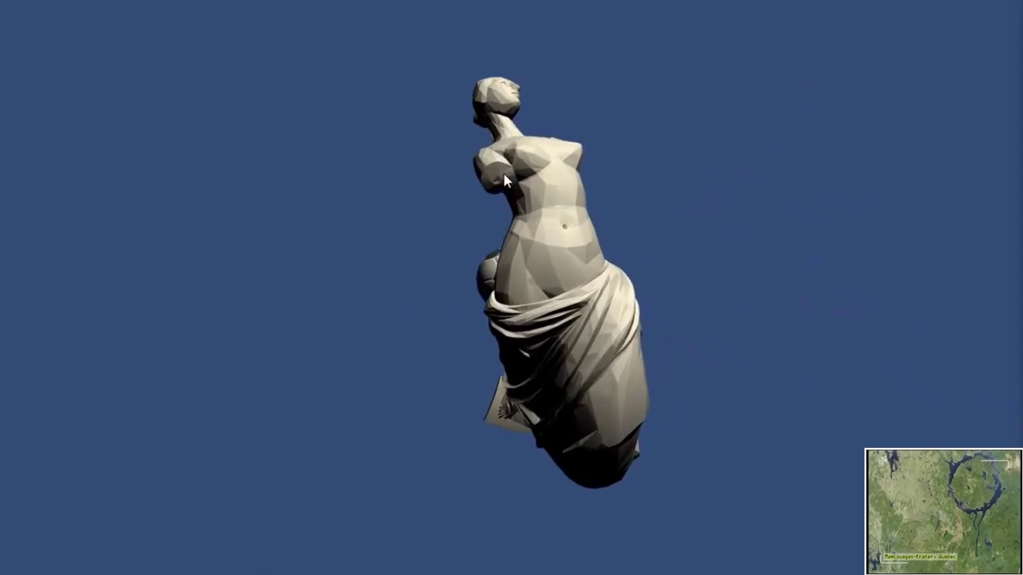
# Open Curved Space Shader in Unity and restore the Unity Editor to a smaller window
pyautogui.moveTo(688, 433)
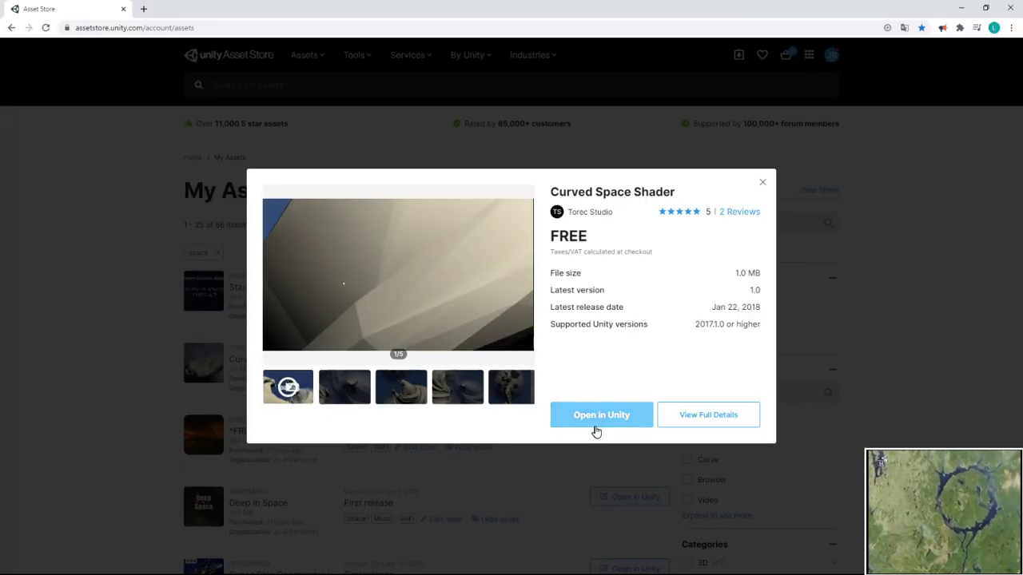
pyautogui.click(597, 423)
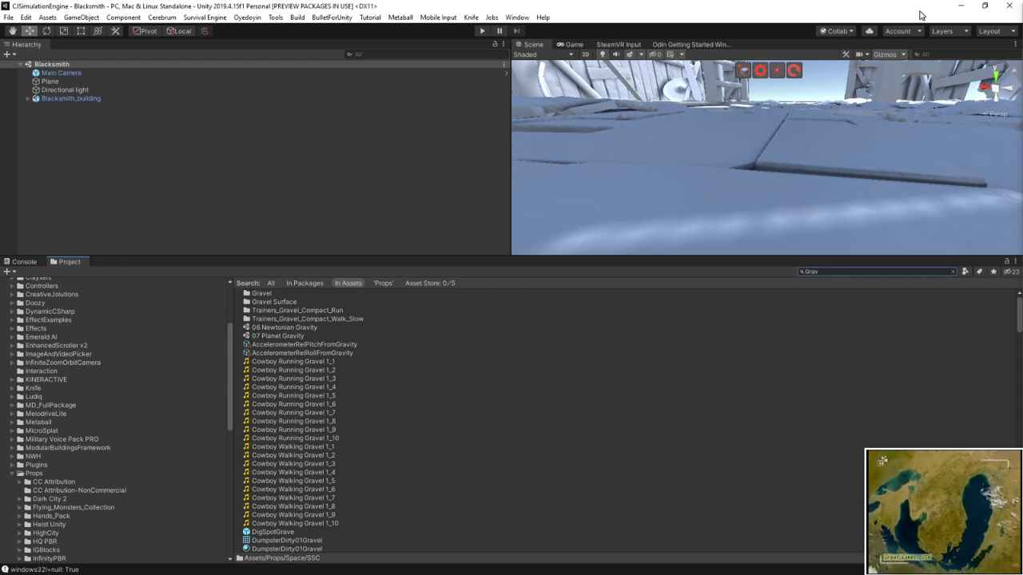
pyautogui.click(987, 7)
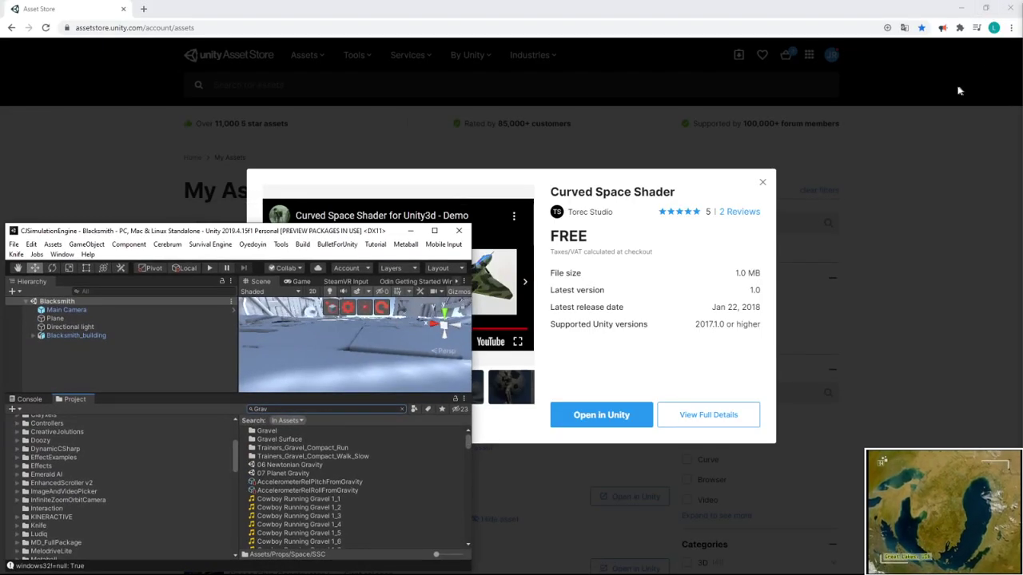
pyautogui.rightClick(716, 423)
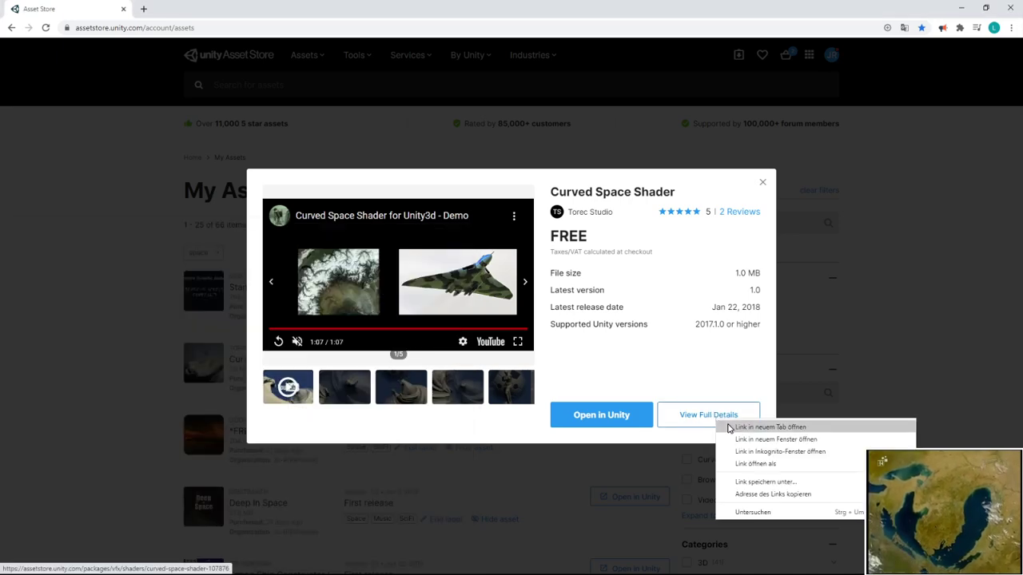
# Open Curved Space Shader's full details in a new tab, then send Gravity Engine to Unity
pyautogui.click(727, 425)
pyautogui.click(763, 182)
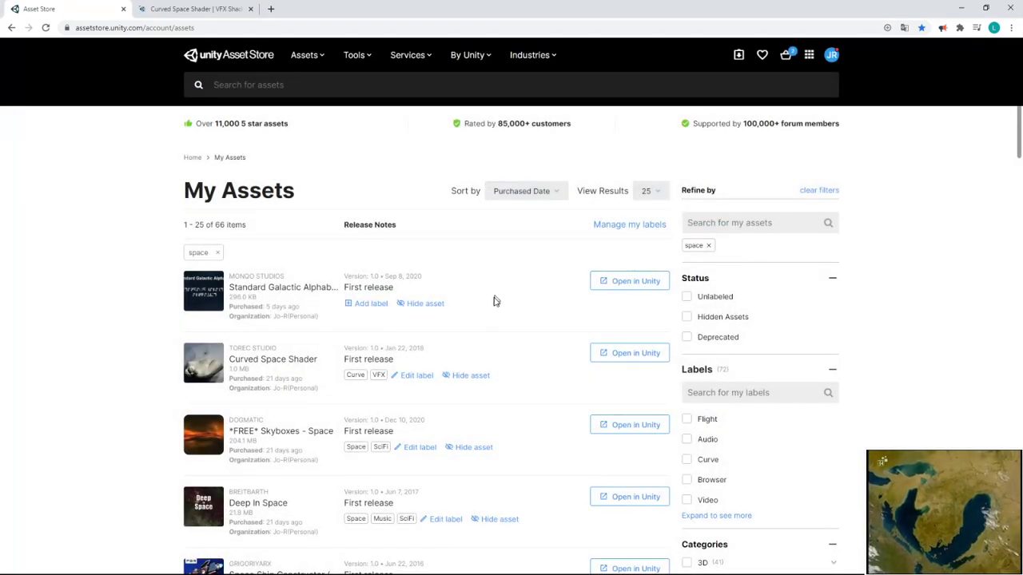
pyautogui.scroll(-3, 479, 320)
pyautogui.scroll(-3, 453, 321)
pyautogui.scroll(-3, 456, 320)
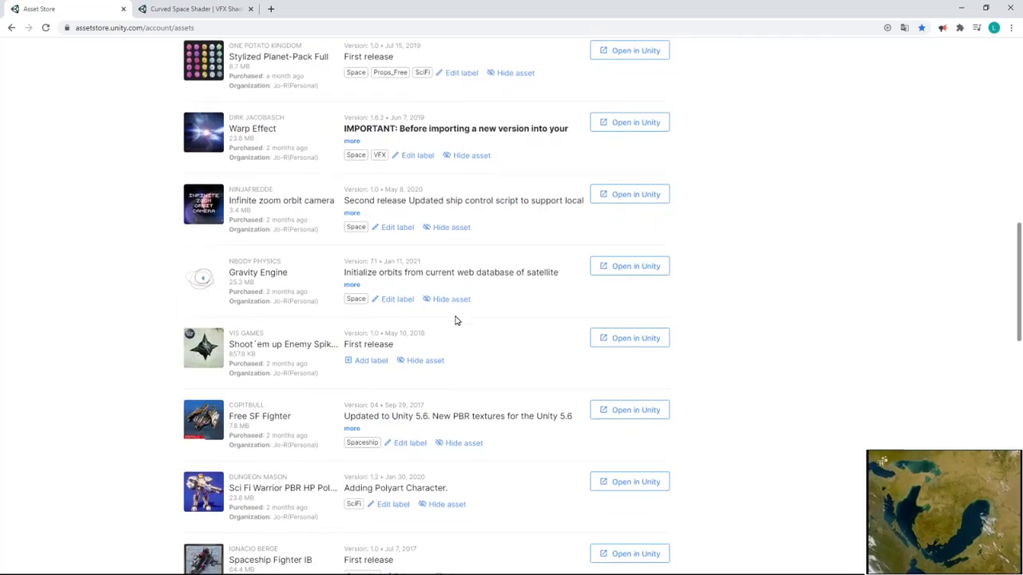
pyautogui.scroll(-2, 480, 280)
pyautogui.click(624, 119)
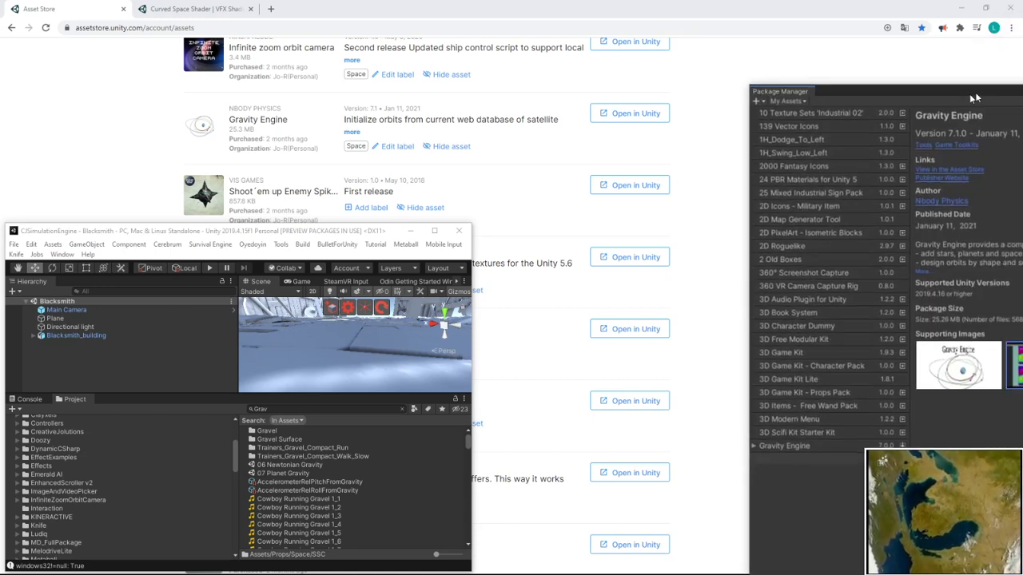
# Bring the Gravity Engine Package Manager window on screen, narrow it, and move it aside
pyautogui.moveTo(911, 81); pyautogui.dragTo(141, 116)
pyautogui.moveTo(936, 187); pyautogui.dragTo(435, 193)
pyautogui.moveTo(313, 118); pyautogui.dragTo(574, 74)
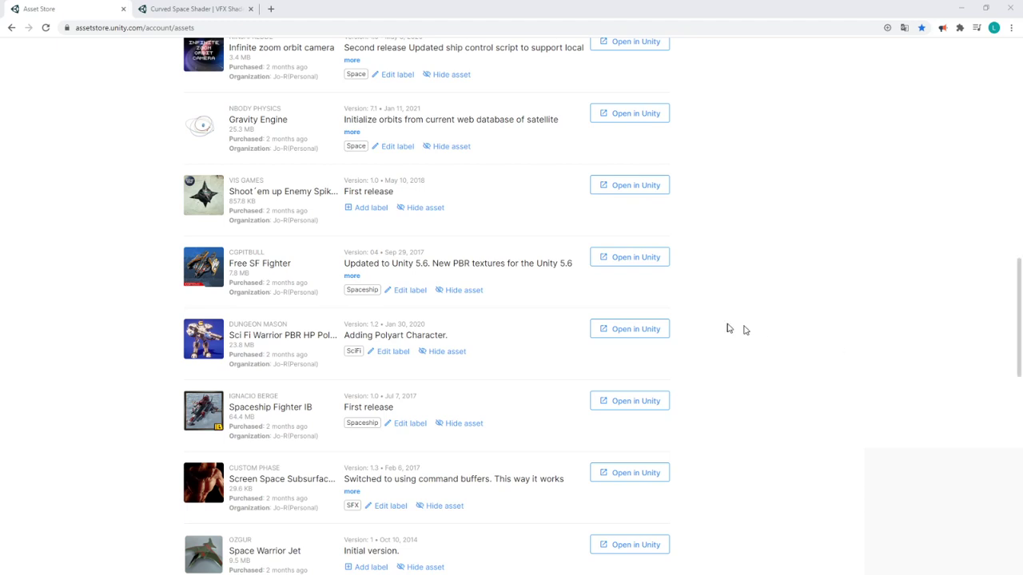
# Send Gravity Engine from the browser to Unity's Package Manager and move that window beside the editor
pyautogui.click(800, 236)
pyautogui.scroll(5, 719, 247)
pyautogui.scroll(-1, 685, 269)
pyautogui.click(648, 327)
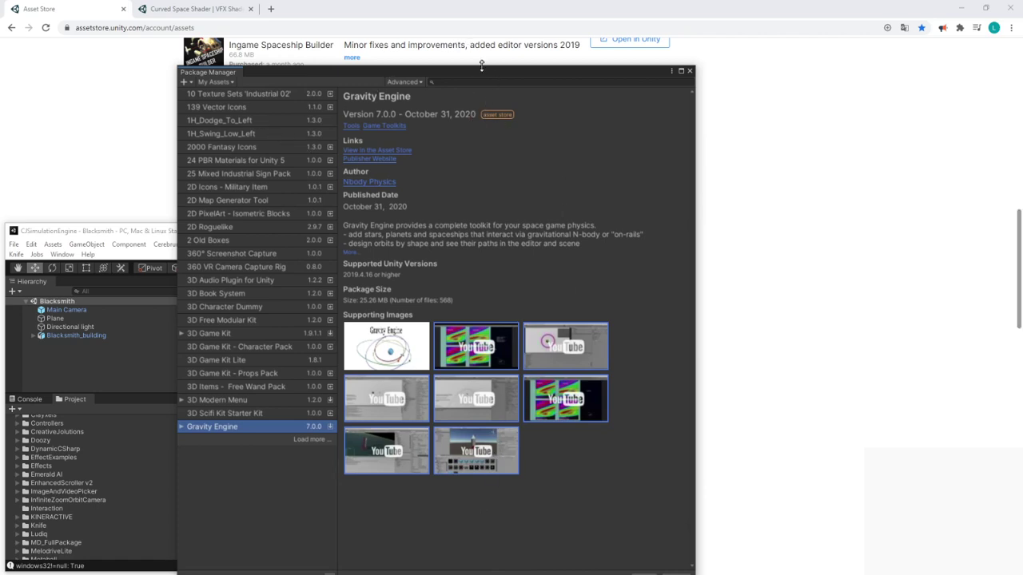
pyautogui.moveTo(482, 65); pyautogui.dragTo(458, 26)
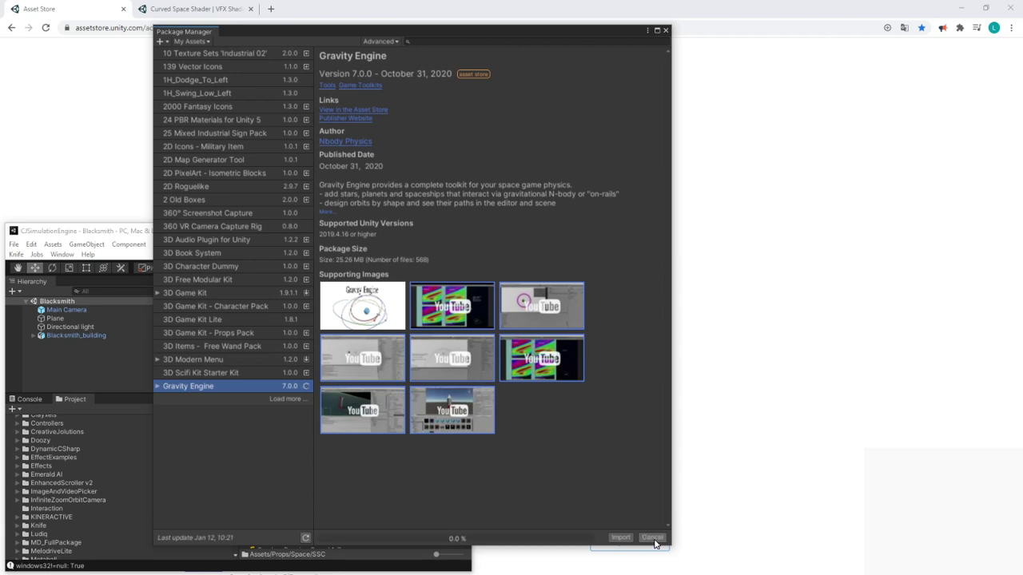
pyautogui.moveTo(264, 36)
pyautogui.mouseDown()
pyautogui.moveTo(319, 64)
pyautogui.moveTo(289, 404)
pyautogui.moveTo(194, 403)
pyautogui.mouseUp()
# Dock Package Manager beside Project, open the 07 Planet Gravity scene, then return to Gravity Engine 7.1.0
pyautogui.click(69, 400)
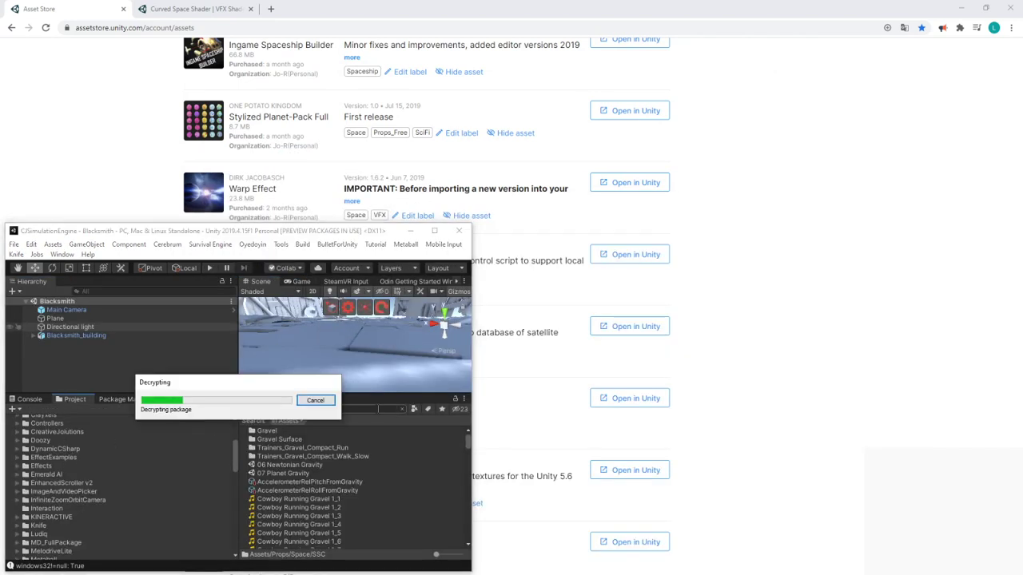
pyautogui.click(360, 411)
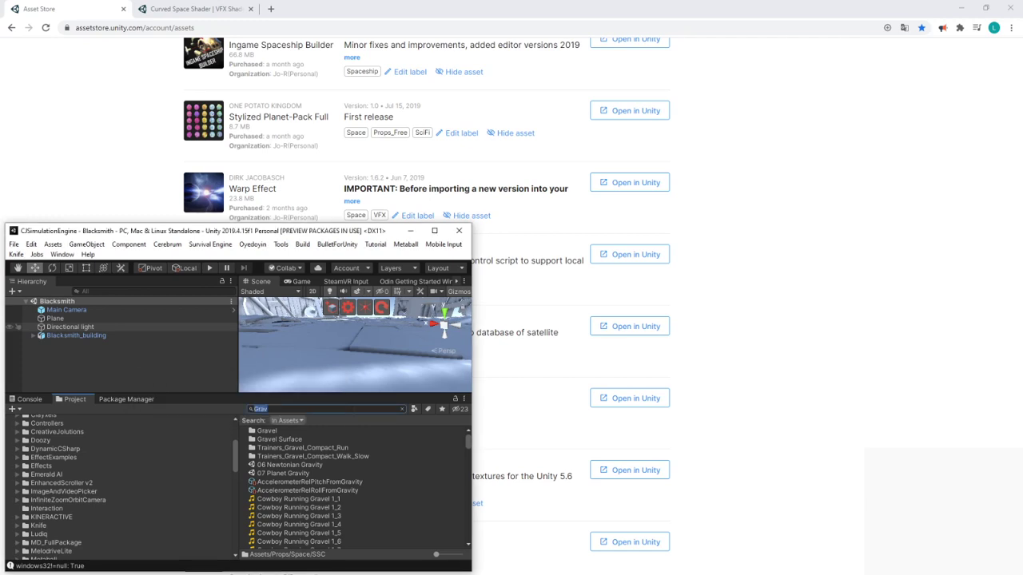
pyautogui.click(280, 477)
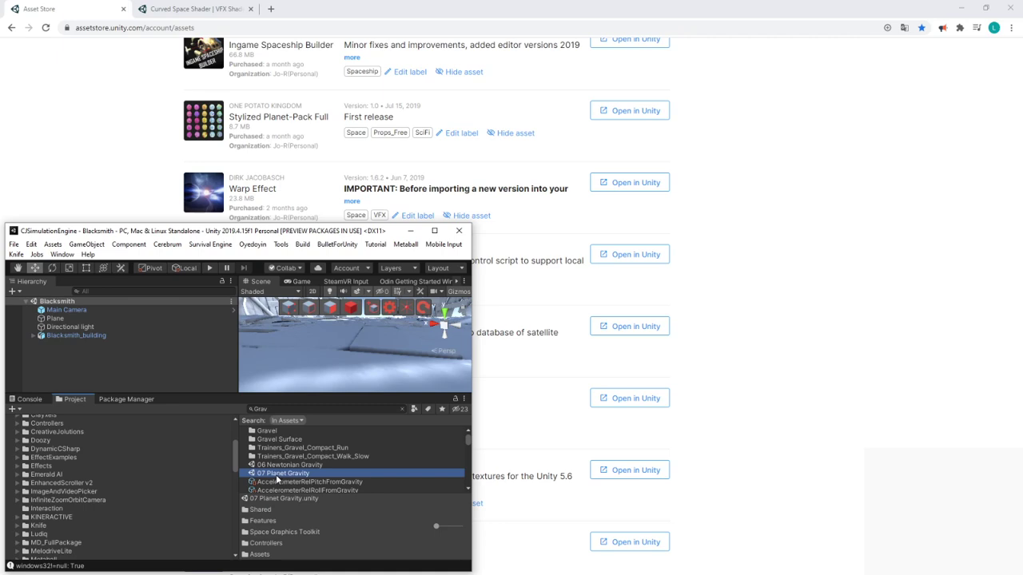
pyautogui.rightClick(277, 479)
pyautogui.click(223, 458)
pyautogui.rightClick(286, 473)
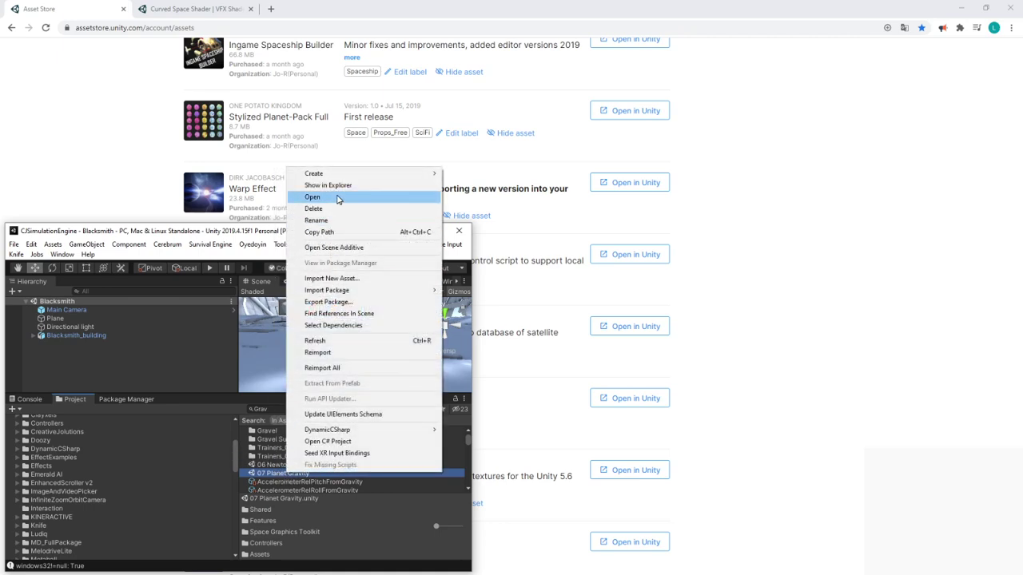
pyautogui.click(337, 199)
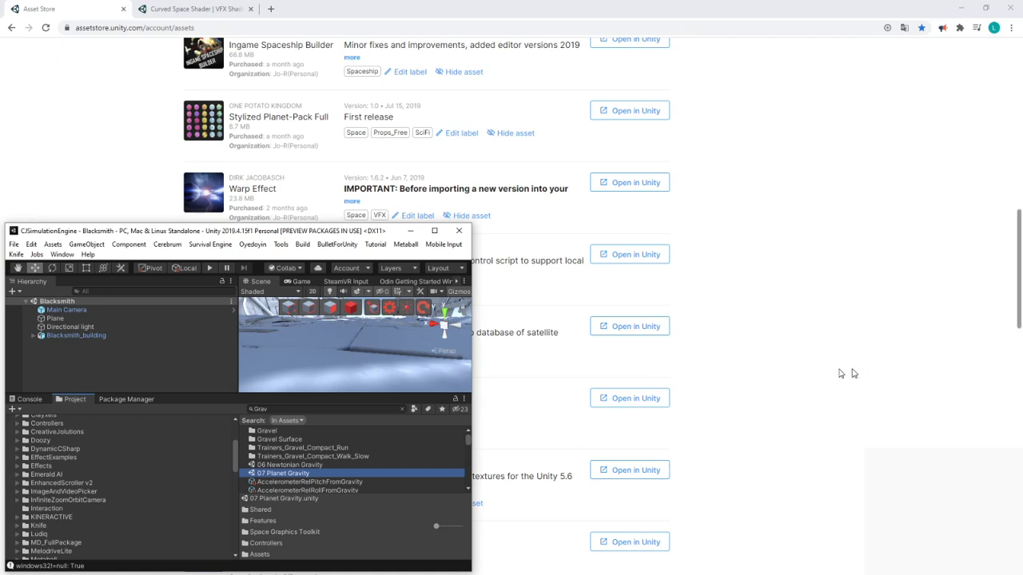
pyautogui.click(128, 399)
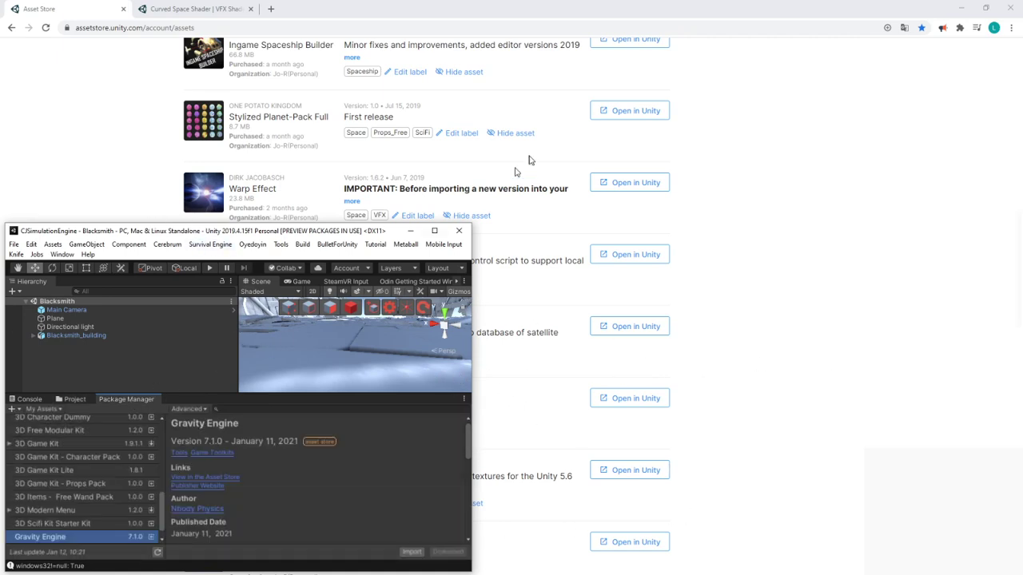
# Minimize the browser and import Gravity Engine 7.1.0 from Package Manager
pyautogui.click(960, 10)
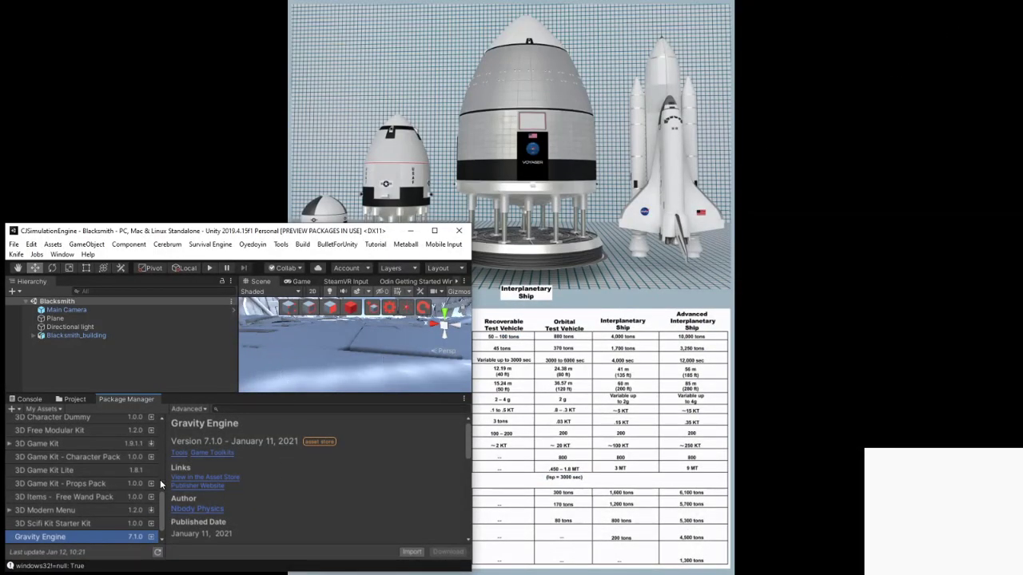
pyautogui.click(412, 553)
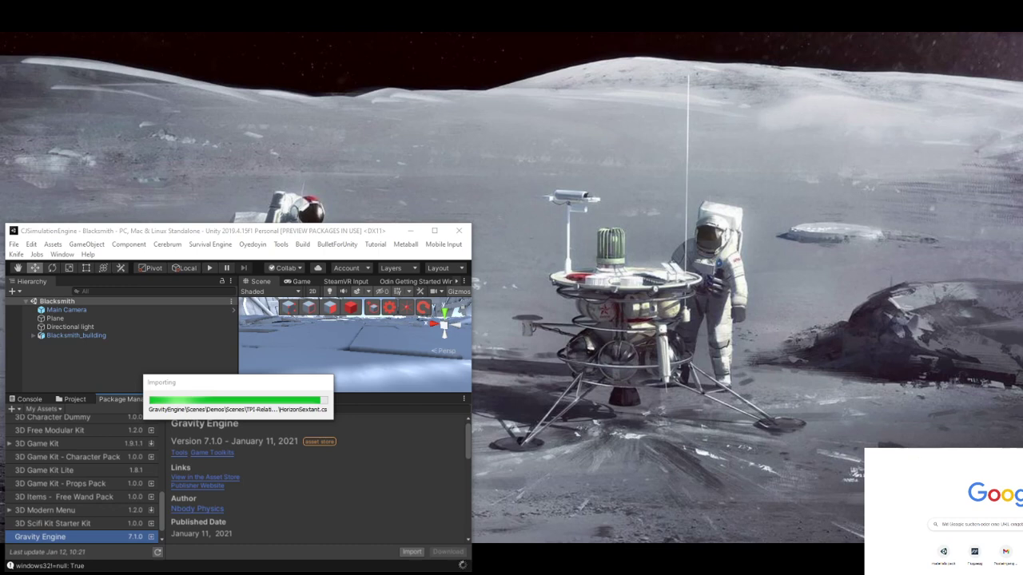
# Load and scroll a Twitch stream in the browser while the Gravity Engine import finishes
pyautogui.write('twitch')
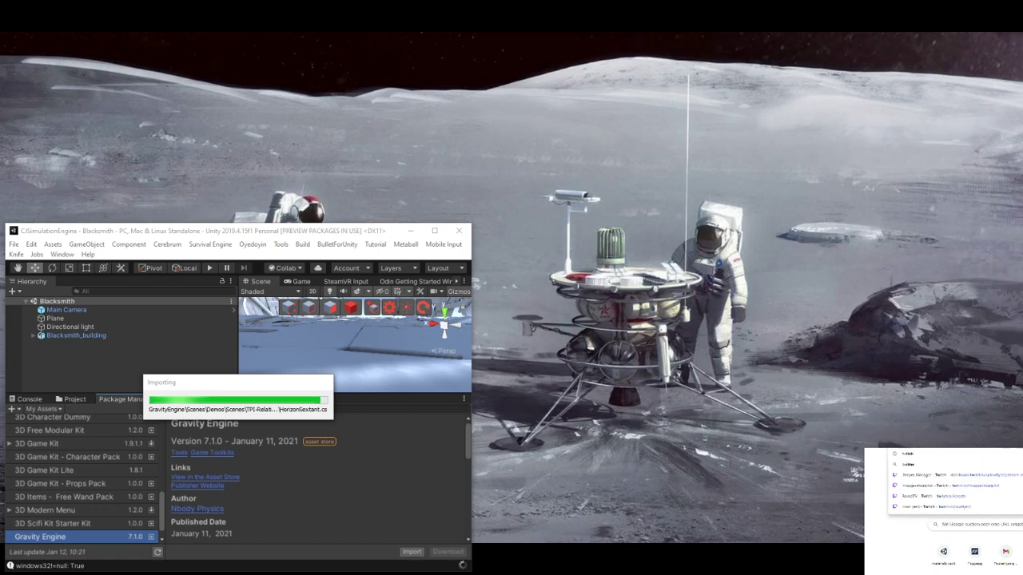
pyautogui.click(967, 477)
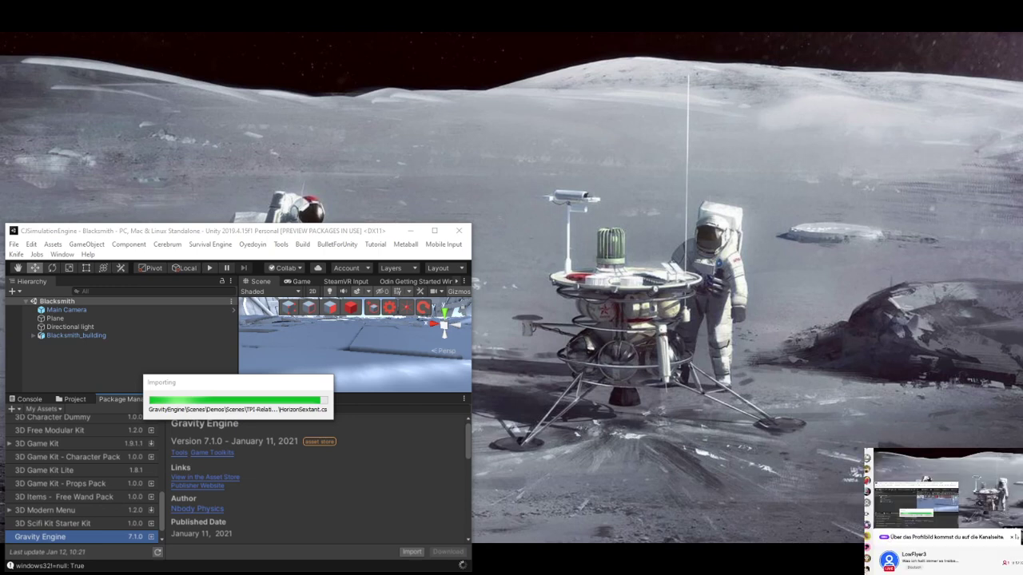
pyautogui.moveTo(891, 540)
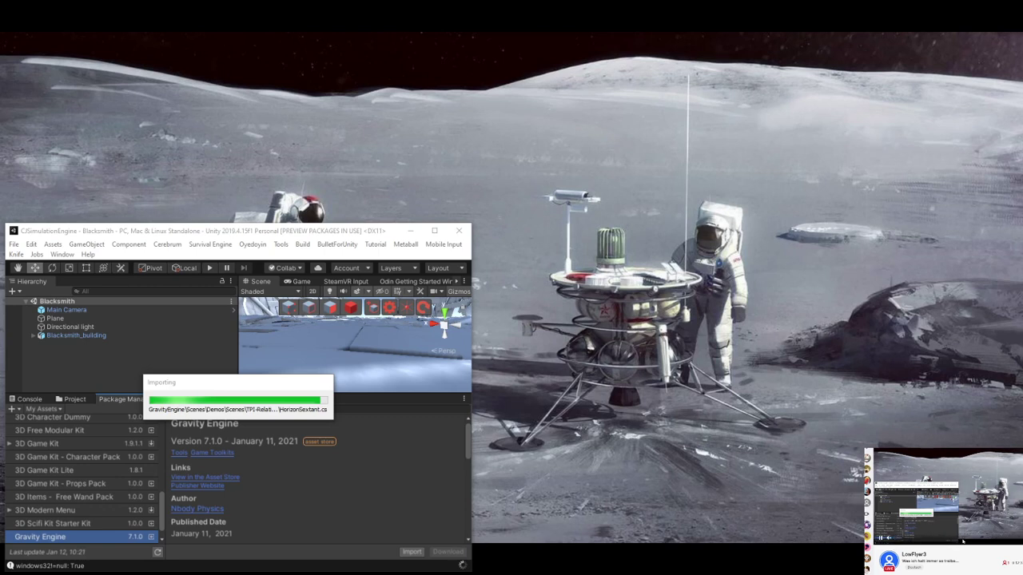
pyautogui.scroll(-3, 970, 545)
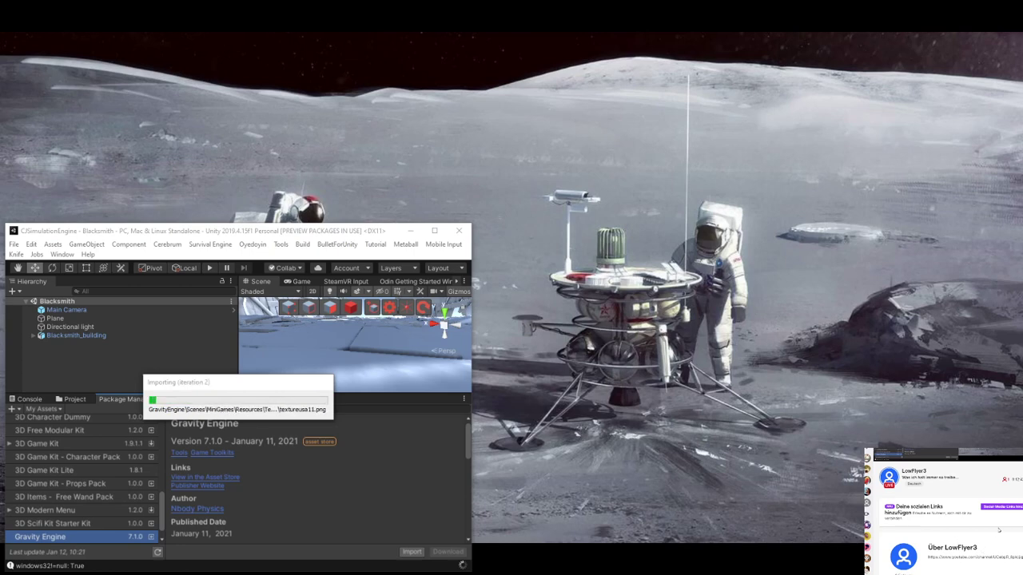
pyautogui.scroll(3, 967, 545)
pyautogui.scroll(-3, 998, 529)
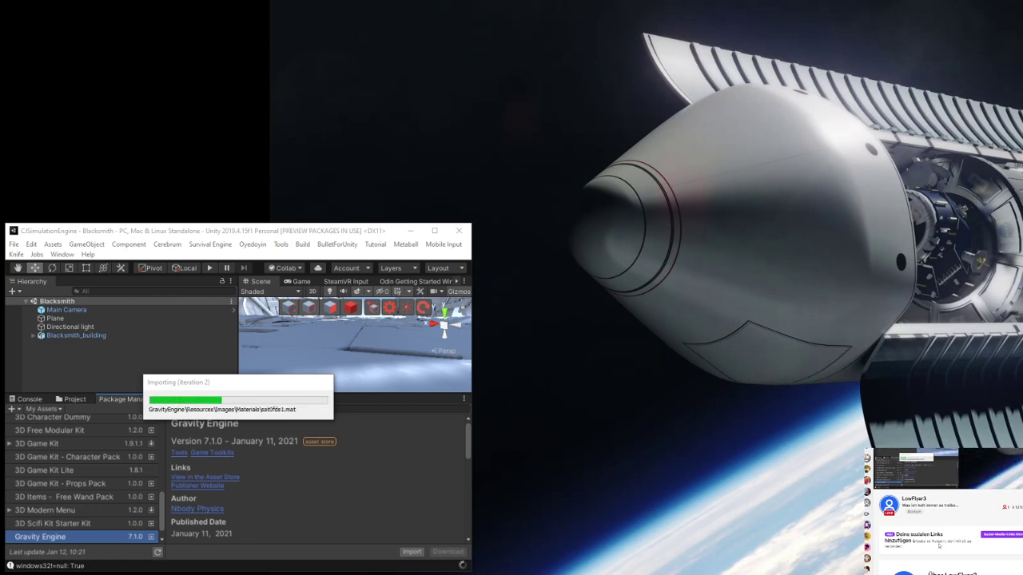
pyautogui.scroll(-3, 938, 545)
pyautogui.scroll(3, 933, 545)
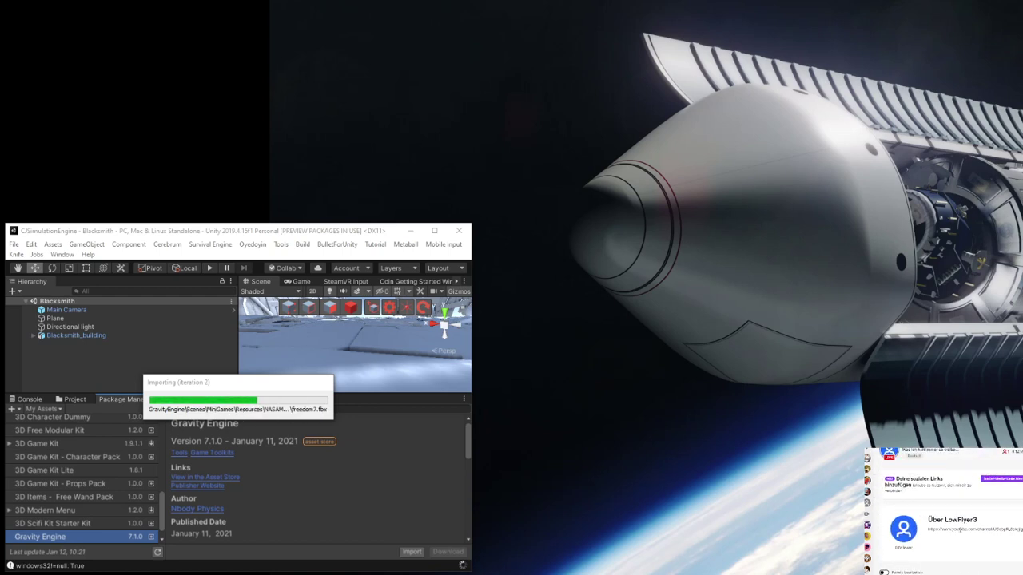
pyautogui.scroll(2, 958, 530)
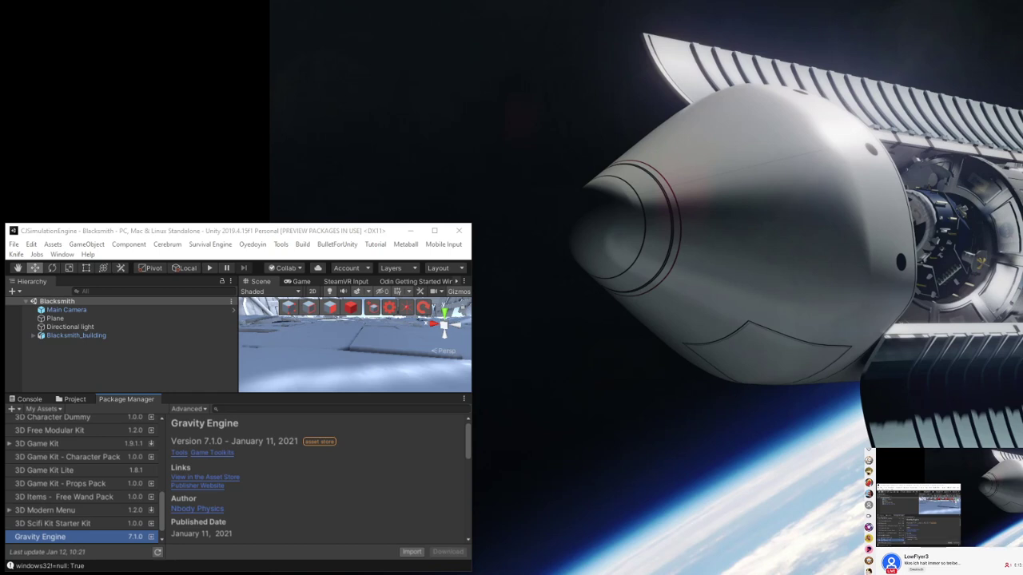
# Scroll the package list, then bring back the Project panel's Grav search results
pyautogui.moveTo(951, 452)
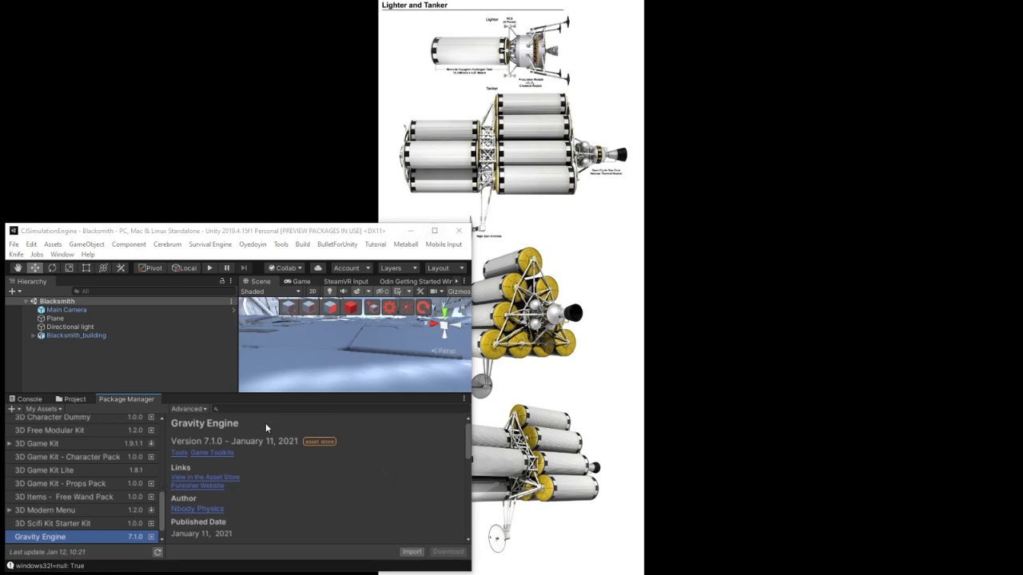
pyautogui.scroll(-1, 142, 473)
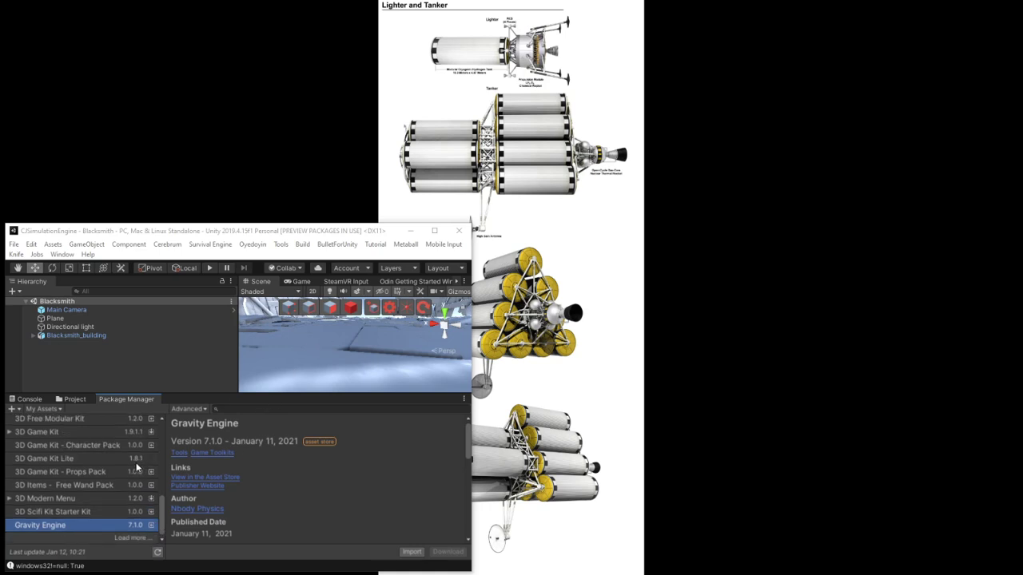
pyautogui.click(165, 500)
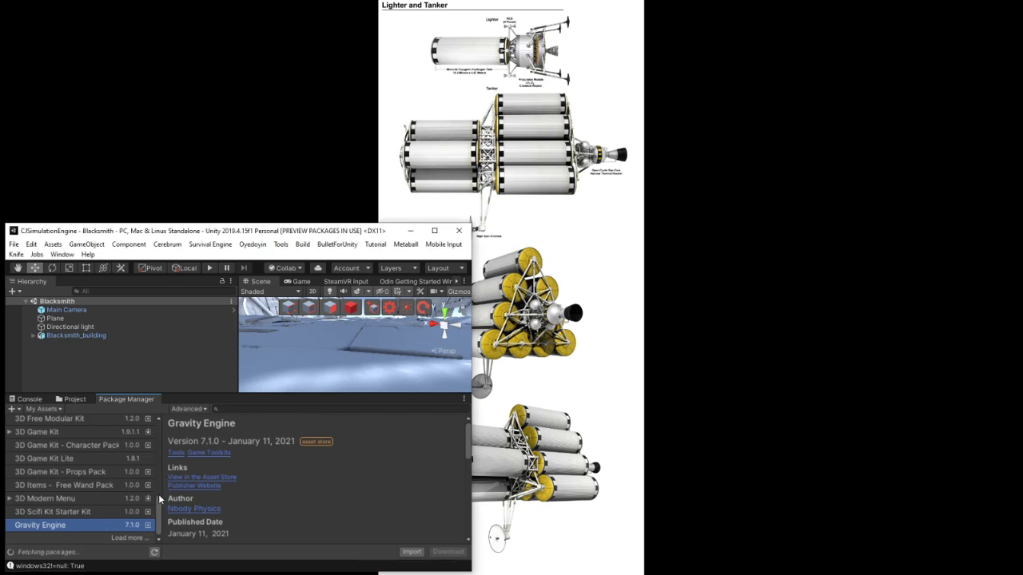
pyautogui.moveTo(158, 504); pyautogui.dragTo(159, 468)
# Glance at the Console, then open the GravityEngine and Scenes folders in the Project panel
pyautogui.click(75, 400)
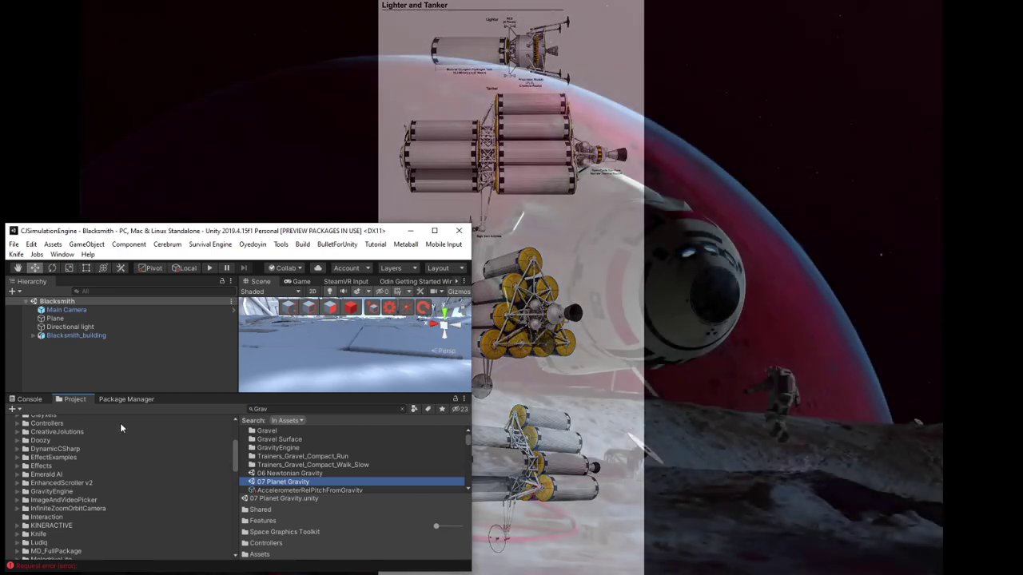
pyautogui.click(30, 399)
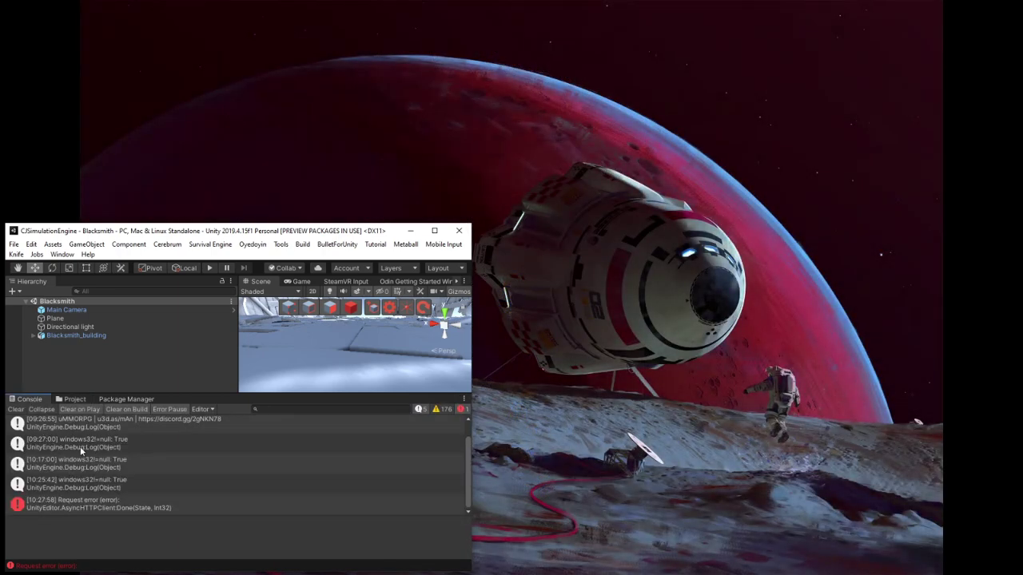
pyautogui.click(80, 401)
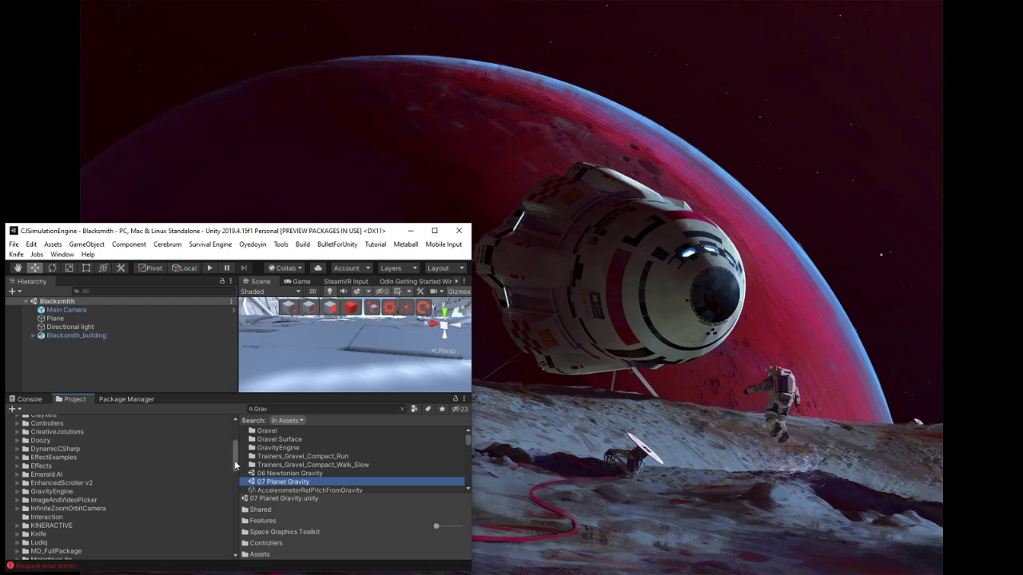
pyautogui.click(66, 493)
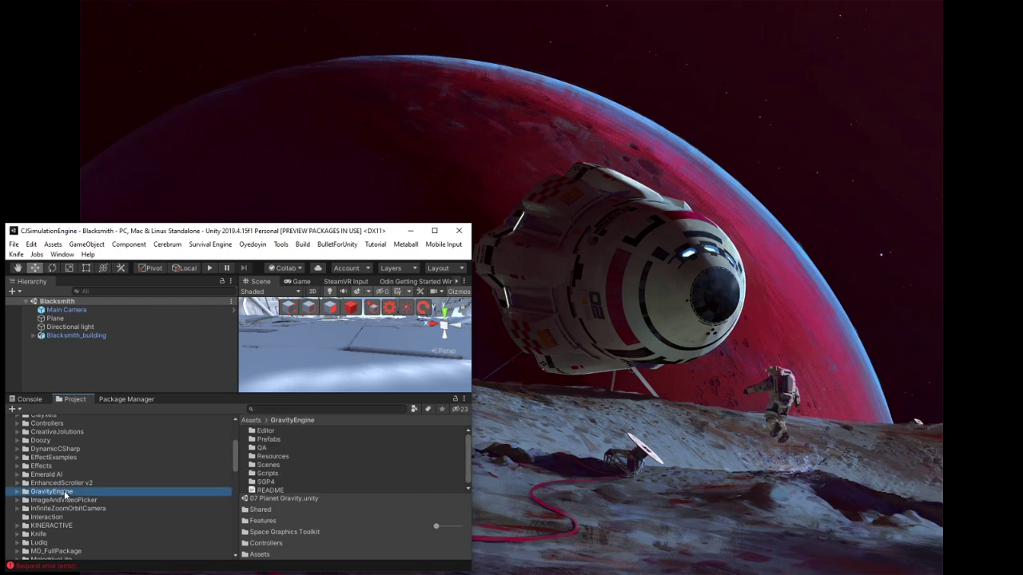
pyautogui.doubleClick(264, 464)
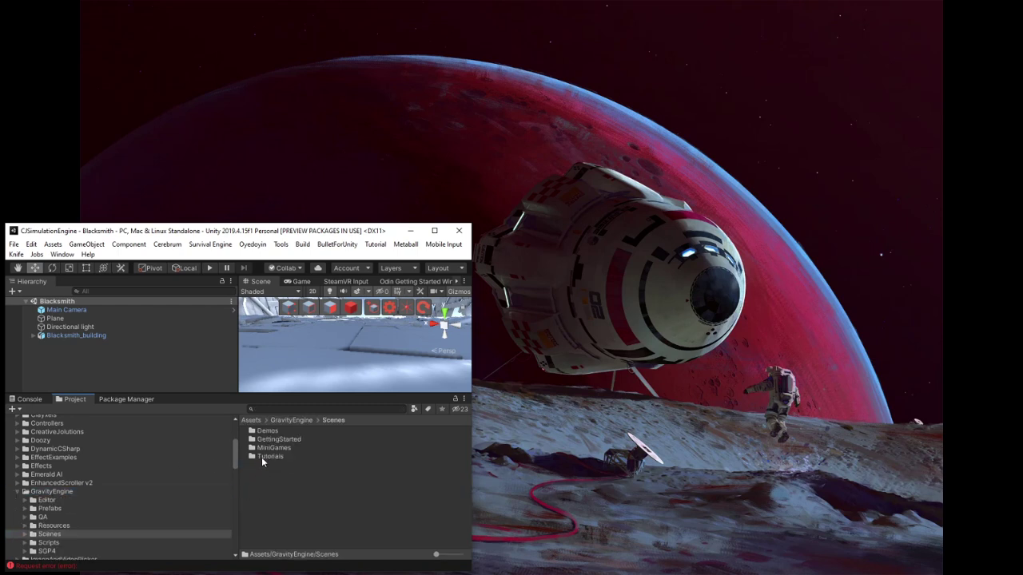
# Open Demos > Scenes, enlarge the editor window, and select the TimeOfFlight scene
pyautogui.click(263, 440)
pyautogui.click(265, 432)
pyautogui.doubleClick(265, 432)
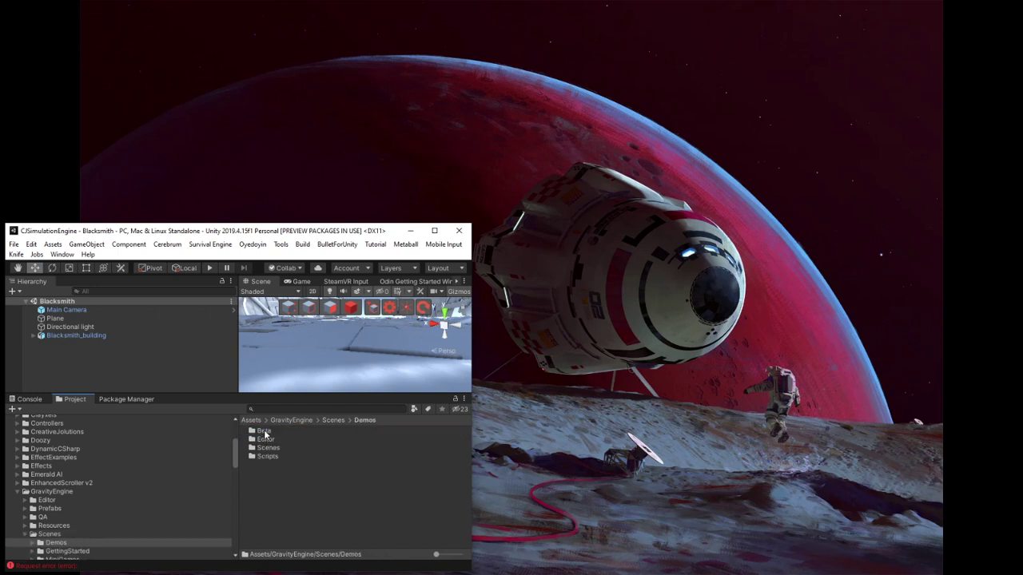
pyautogui.doubleClick(289, 448)
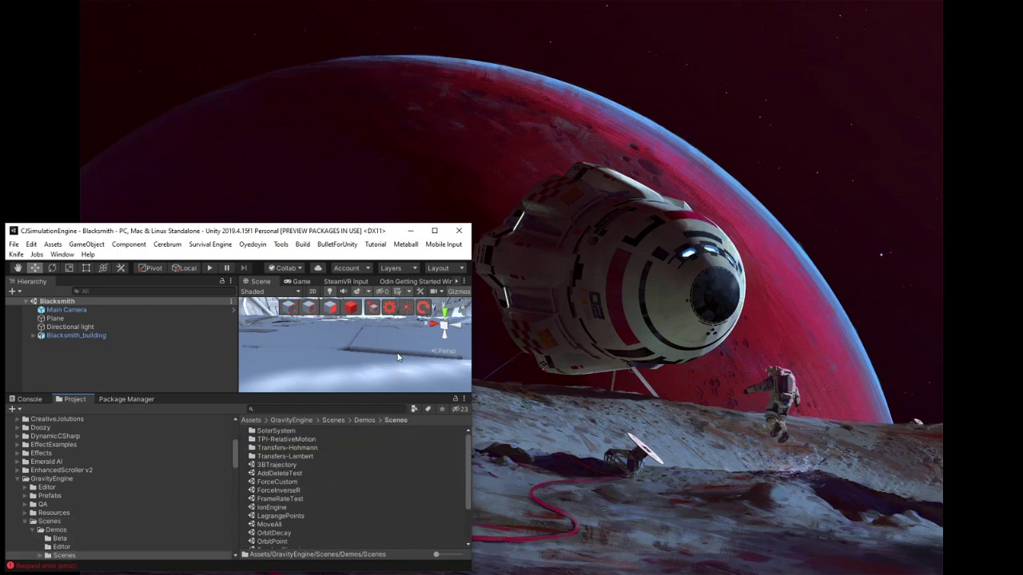
pyautogui.moveTo(478, 226); pyautogui.dragTo(594, 138)
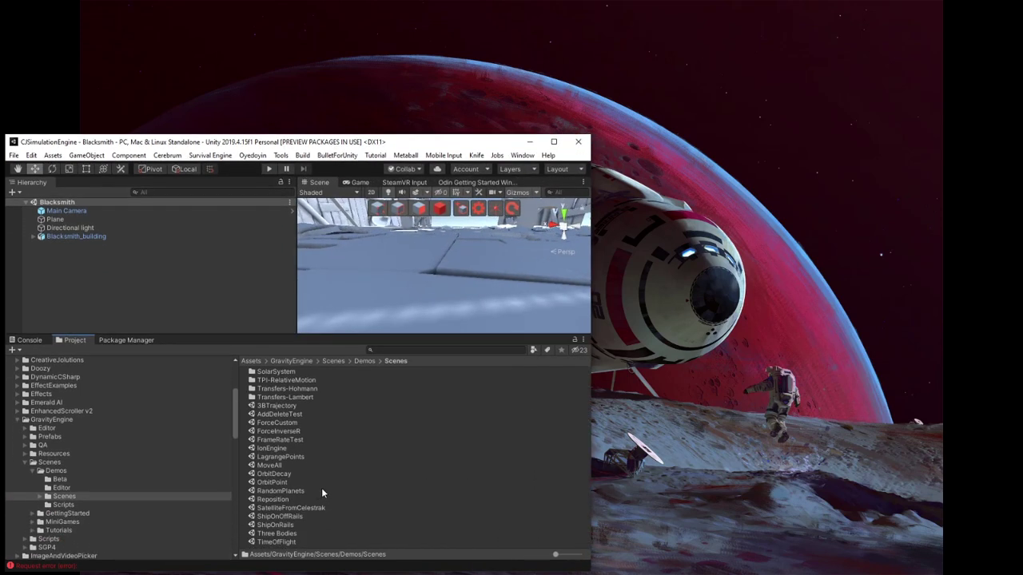
pyautogui.click(308, 543)
# Open the TimeOfFlight demo scene and run it in Play mode
pyautogui.doubleClick(283, 541)
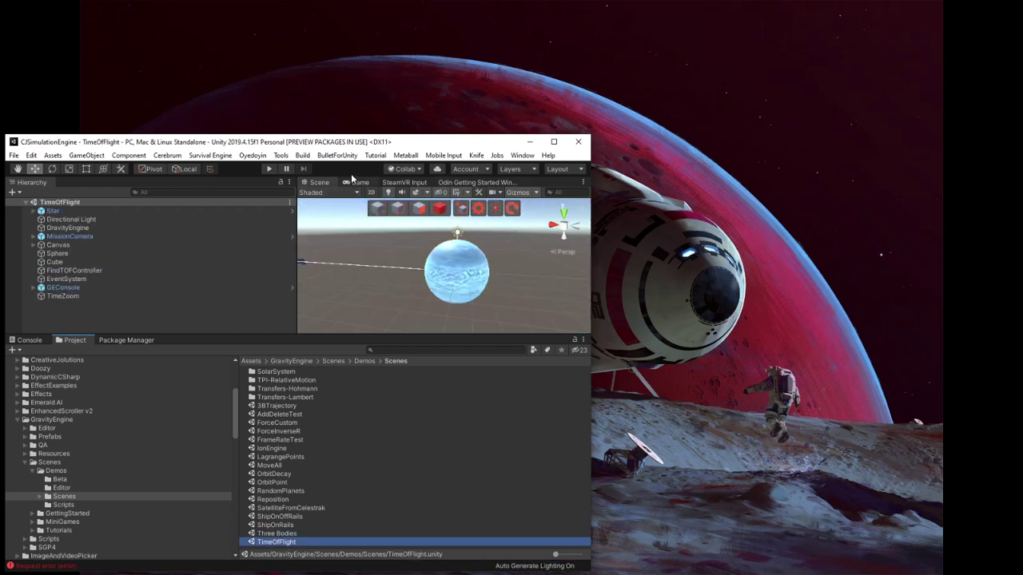
pyautogui.click(268, 170)
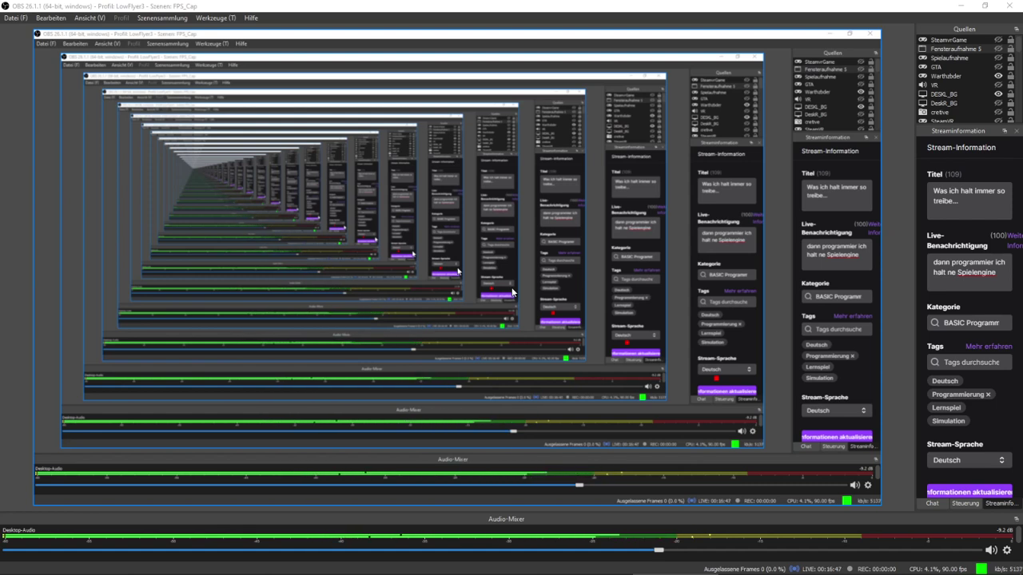
pyautogui.hotkey('alt', 'Tab')
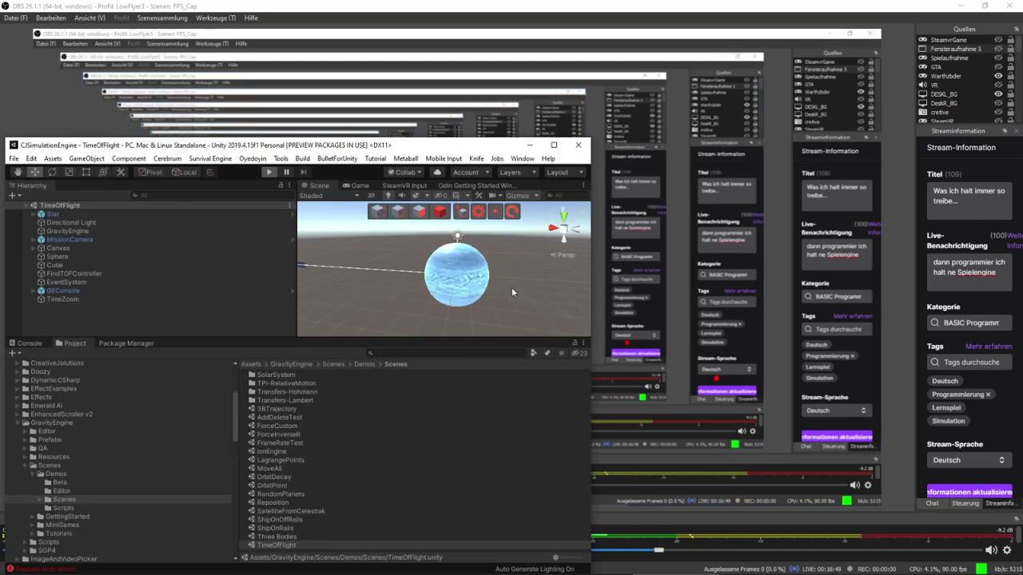
pyautogui.hotkey('ctrl', 'p')
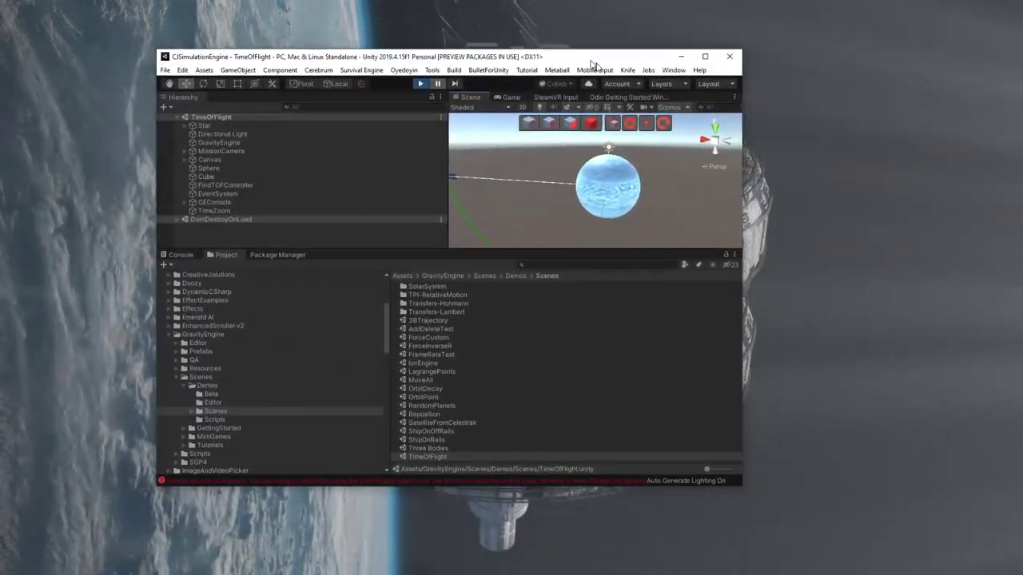
# Move the Unity editor window down and left and make it shorter while the scene plays
pyautogui.moveTo(592, 61); pyautogui.dragTo(548, 56)
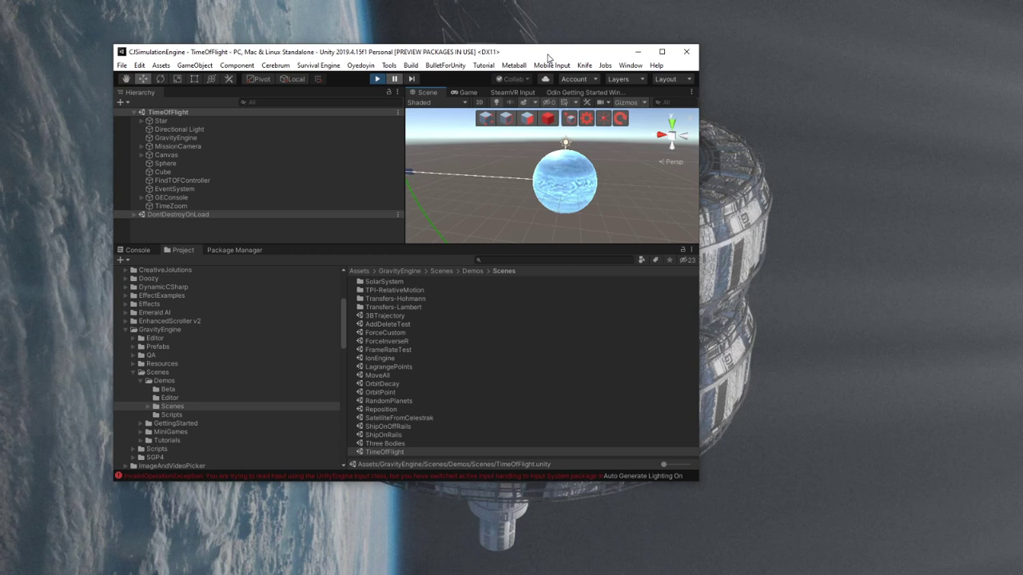
pyautogui.moveTo(549, 57); pyautogui.dragTo(453, 106)
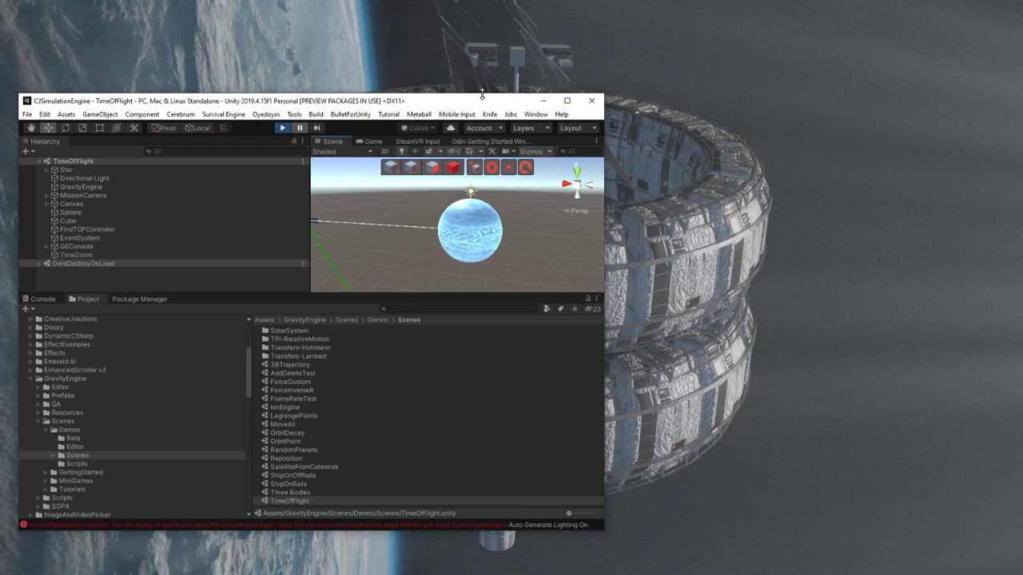
pyautogui.moveTo(482, 95); pyautogui.dragTo(482, 248)
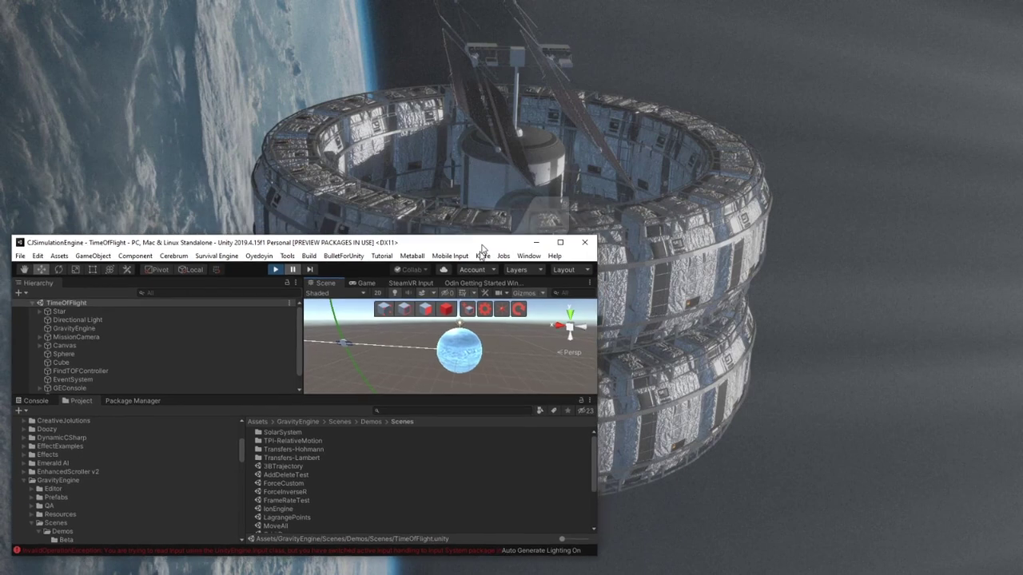
pyautogui.moveTo(480, 246); pyautogui.dragTo(472, 263)
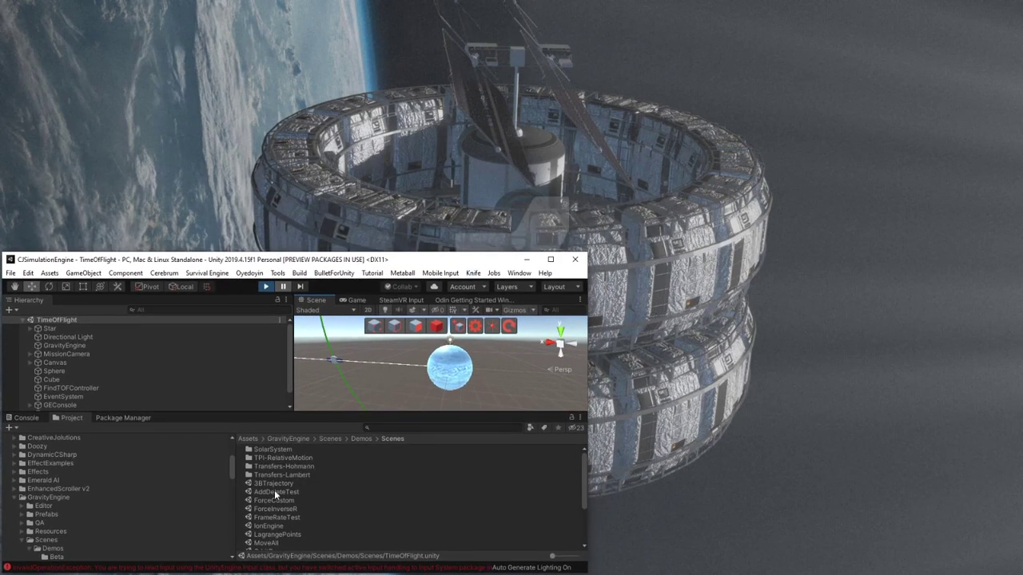
# Read the InvalidOperationException input-handling errors in the Console and stop Play mode
pyautogui.click(26, 417)
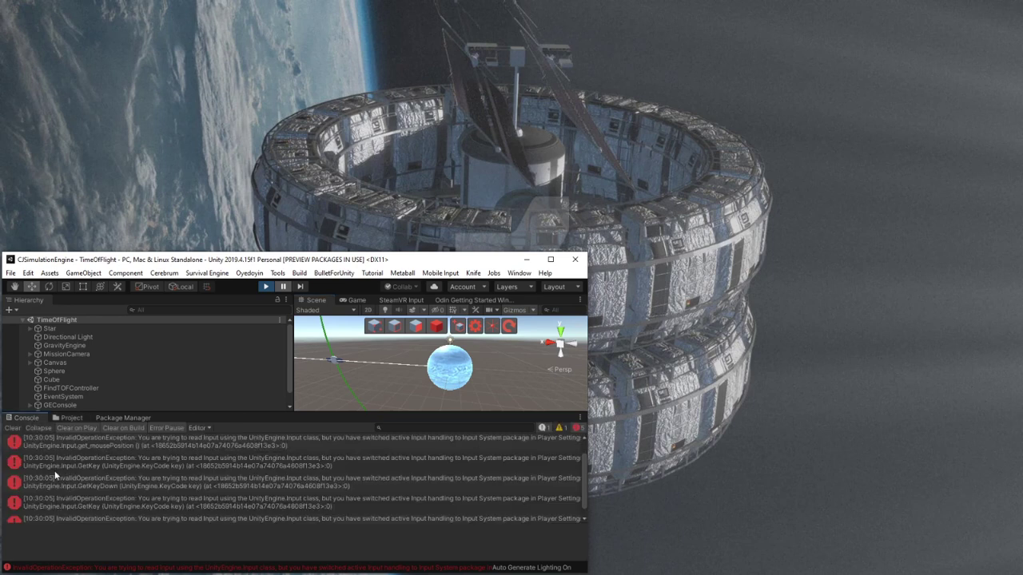
pyautogui.click(267, 286)
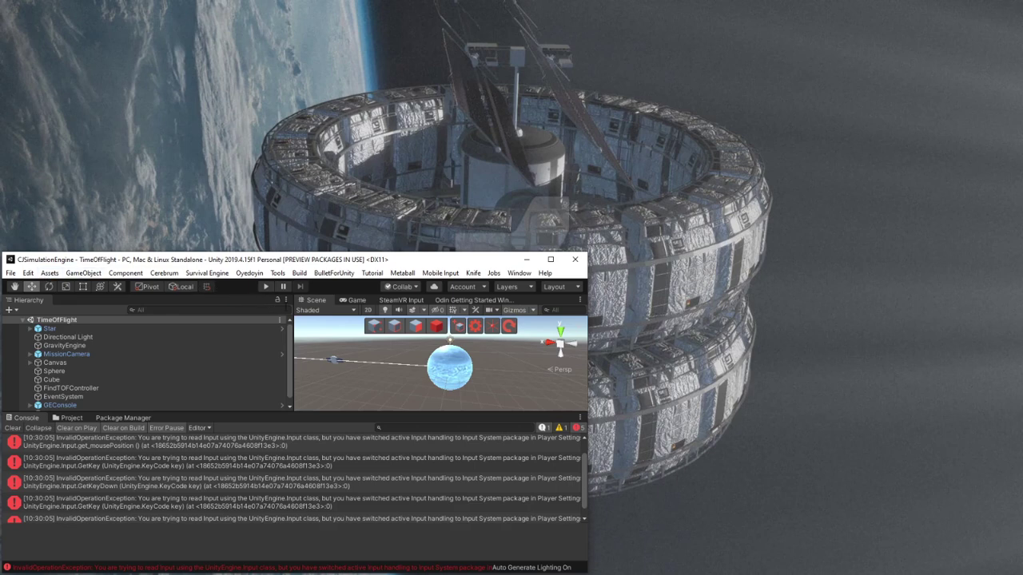
pyautogui.click(27, 273)
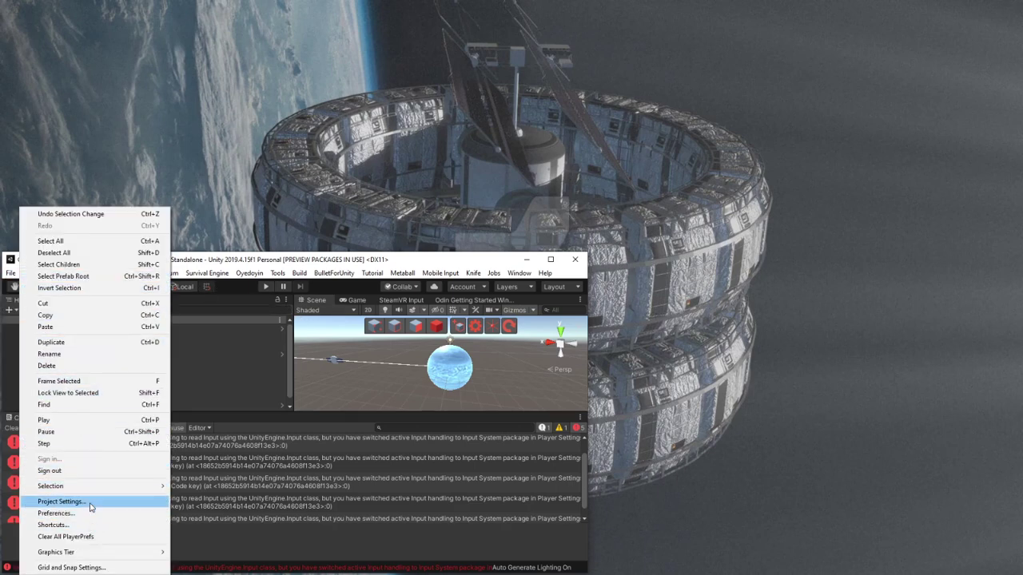
# Dock Project Settings and set Player's Active Input Handling to Both
pyautogui.click(90, 501)
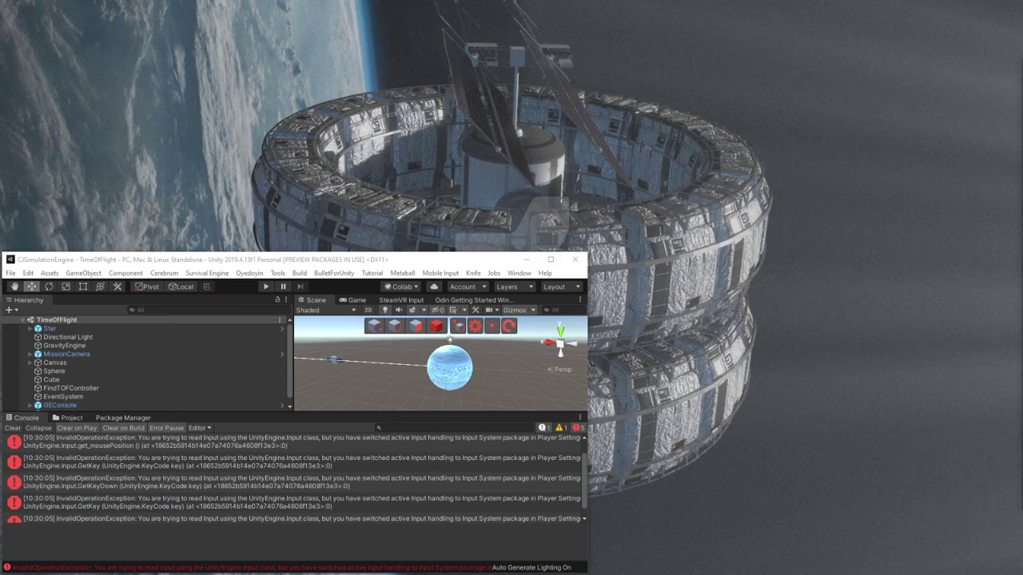
pyautogui.moveTo(697, 247); pyautogui.dragTo(159, 418)
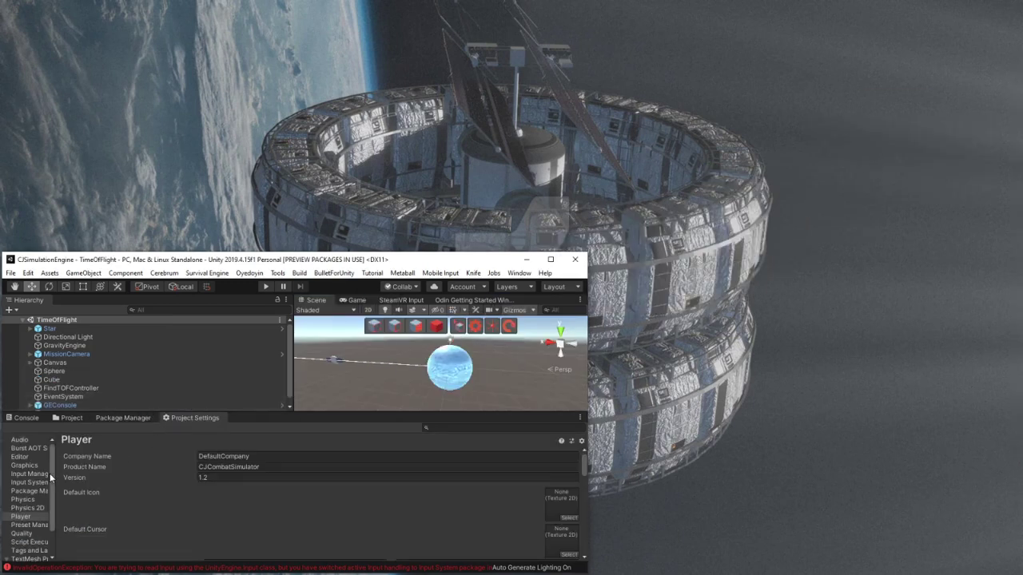
pyautogui.scroll(-10, 396, 528)
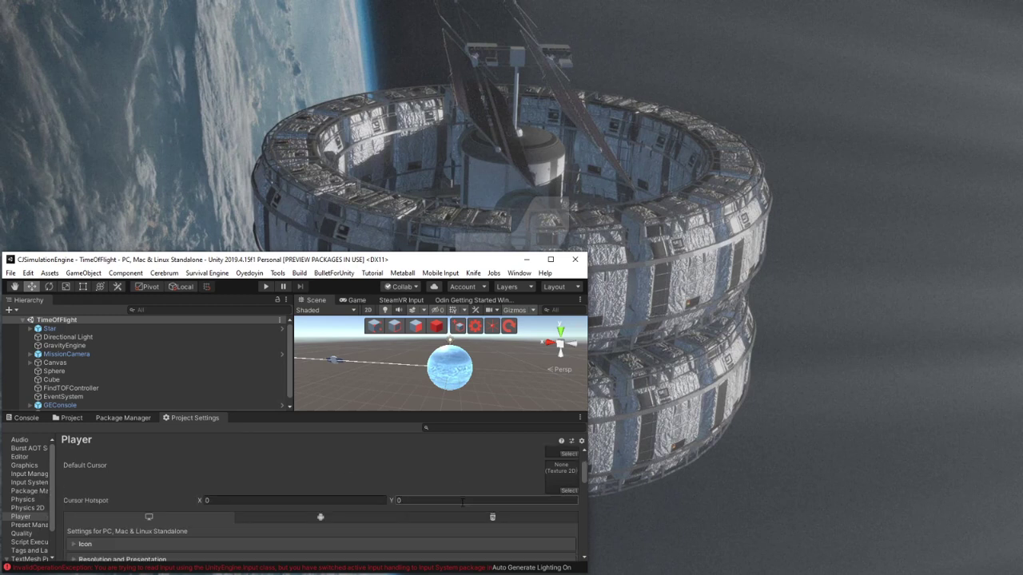
pyautogui.scroll(-3, 111, 504)
pyautogui.scroll(-2, 188, 504)
pyautogui.scroll(-2, 253, 517)
pyautogui.scroll(-2, 264, 517)
pyautogui.scroll(-2, 276, 521)
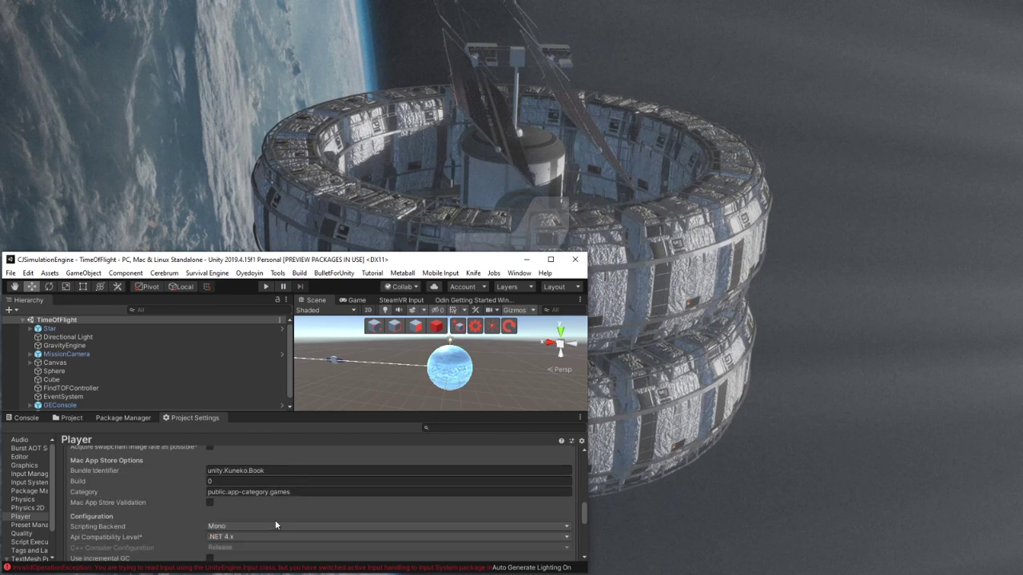
pyautogui.scroll(-2, 270, 531)
pyautogui.scroll(-2, 269, 532)
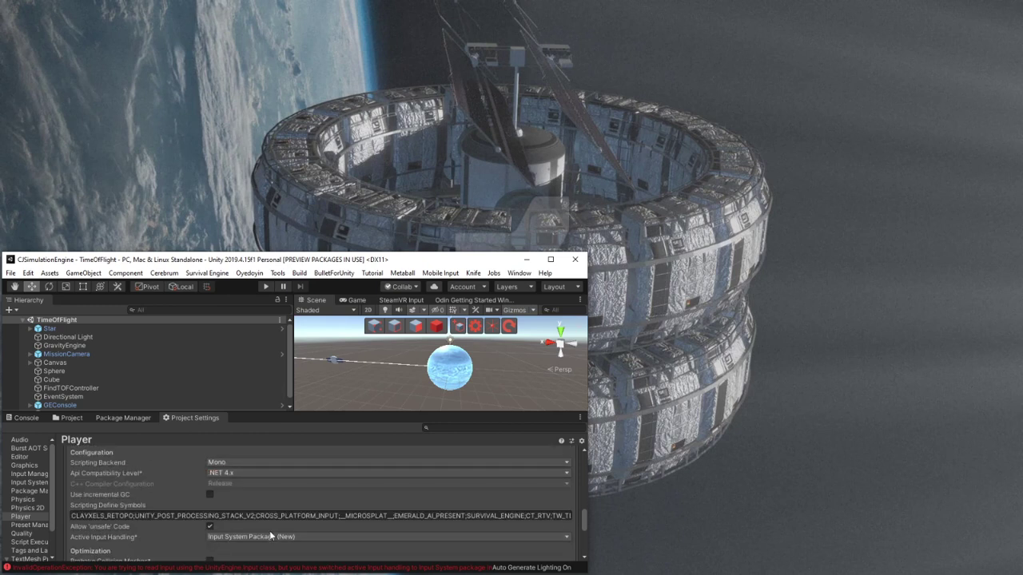
pyautogui.scroll(-2, 269, 530)
pyautogui.click(272, 505)
# Choose Both for Active Input Handling and accept the editor restart prompt
pyautogui.click(250, 541)
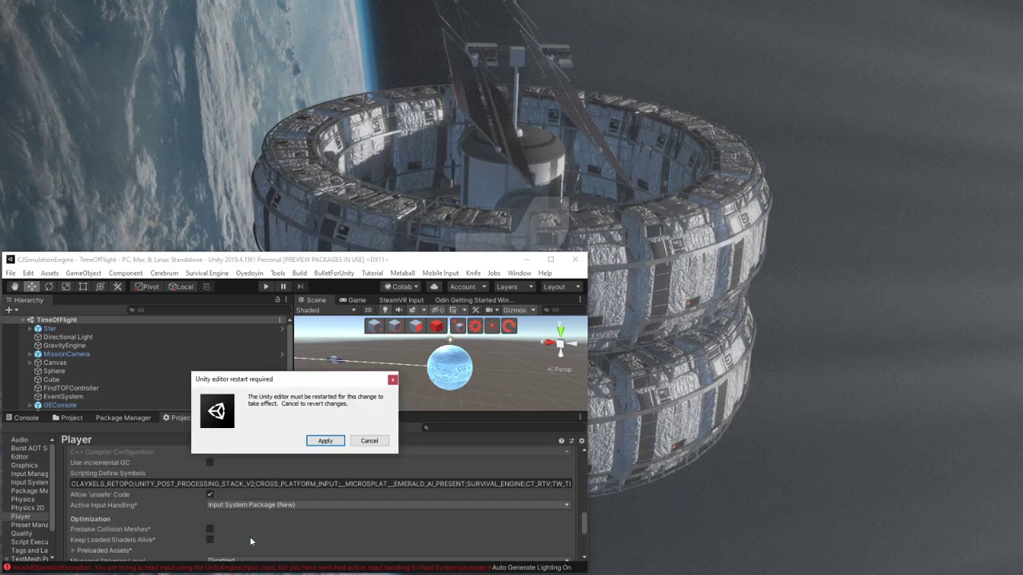
pyautogui.click(330, 444)
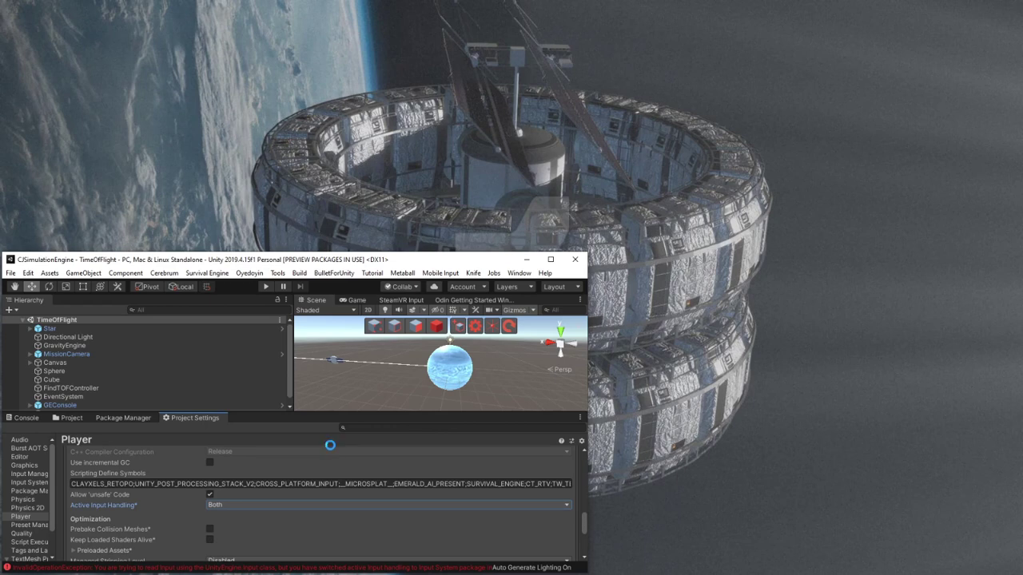